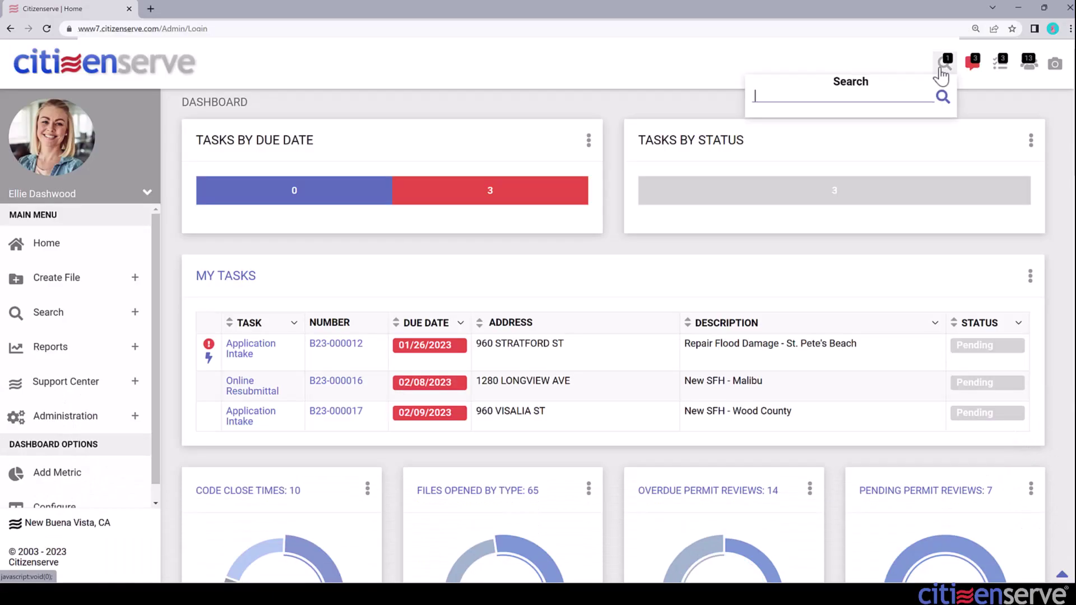
- Search for permit project file 22-000060 and start a new payment from the sidebar's Add menu
click(942, 63)
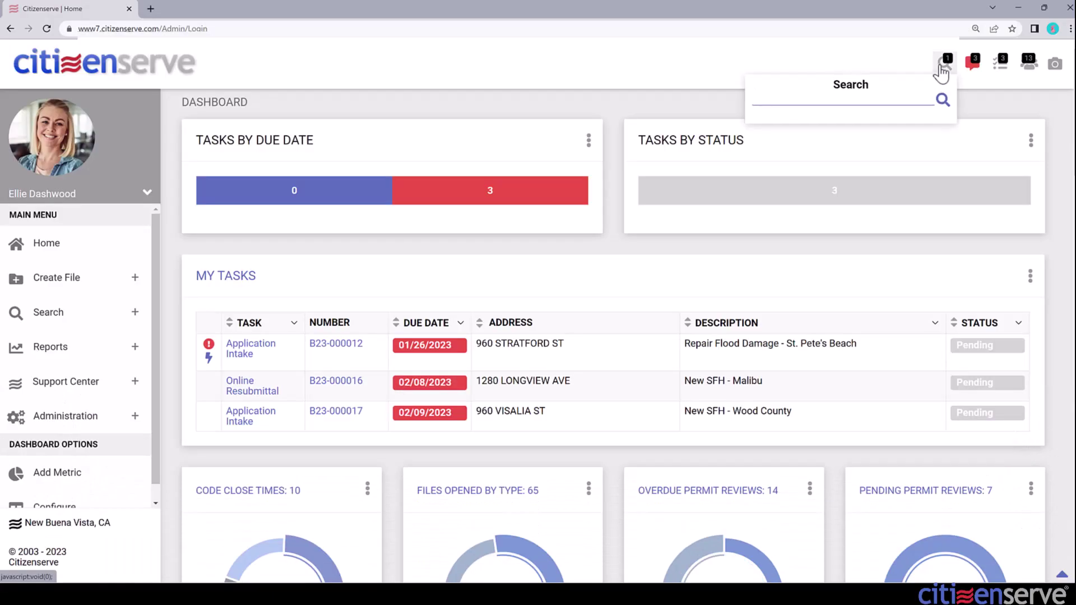
text(22-000060)
key(Return)
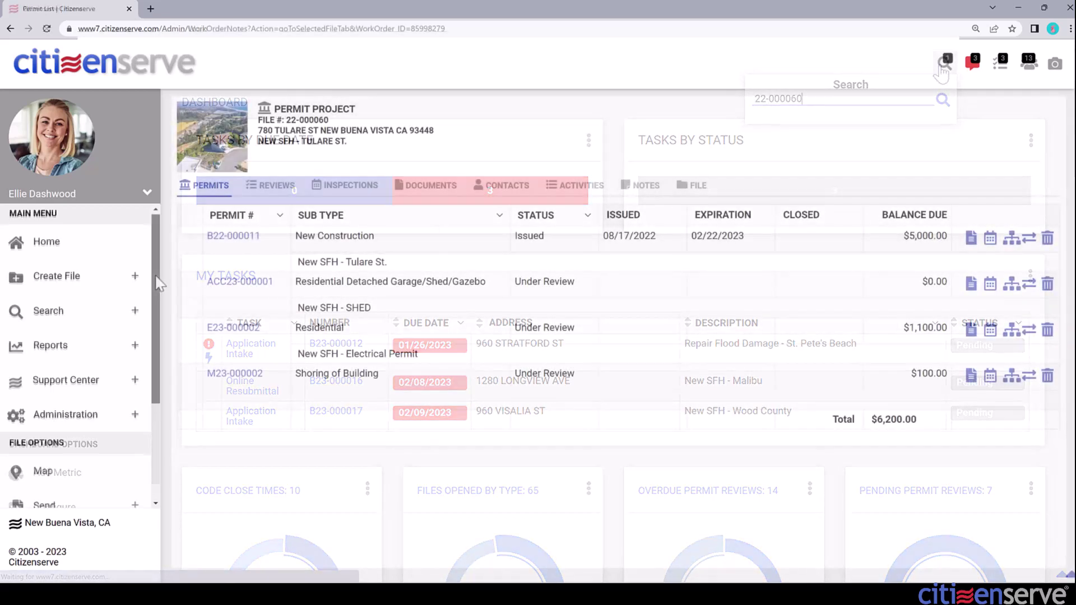
click(136, 387)
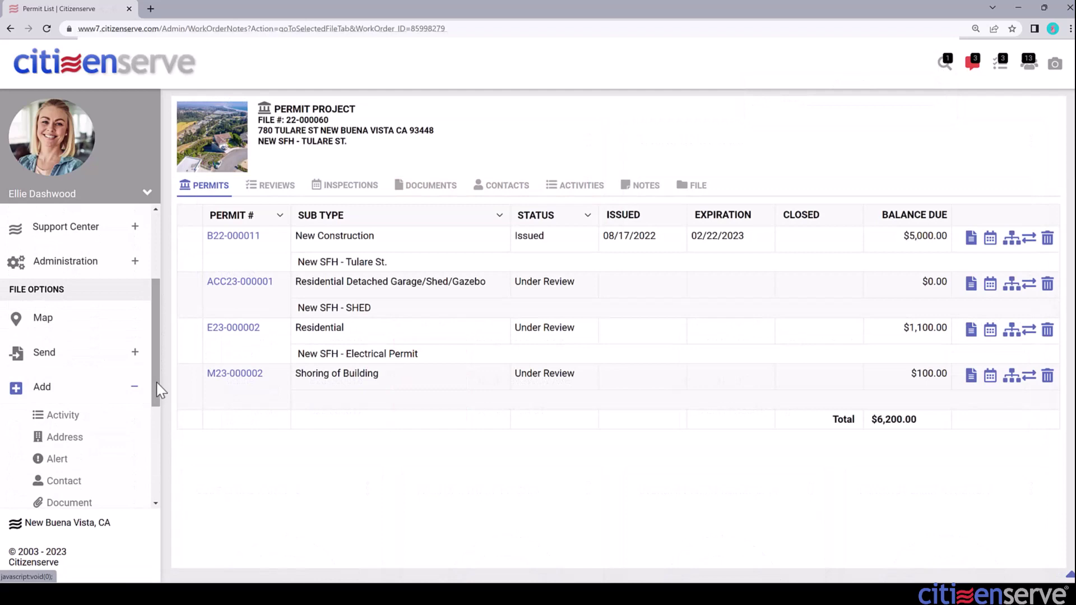
drag(157, 387, 155, 458)
click(71, 395)
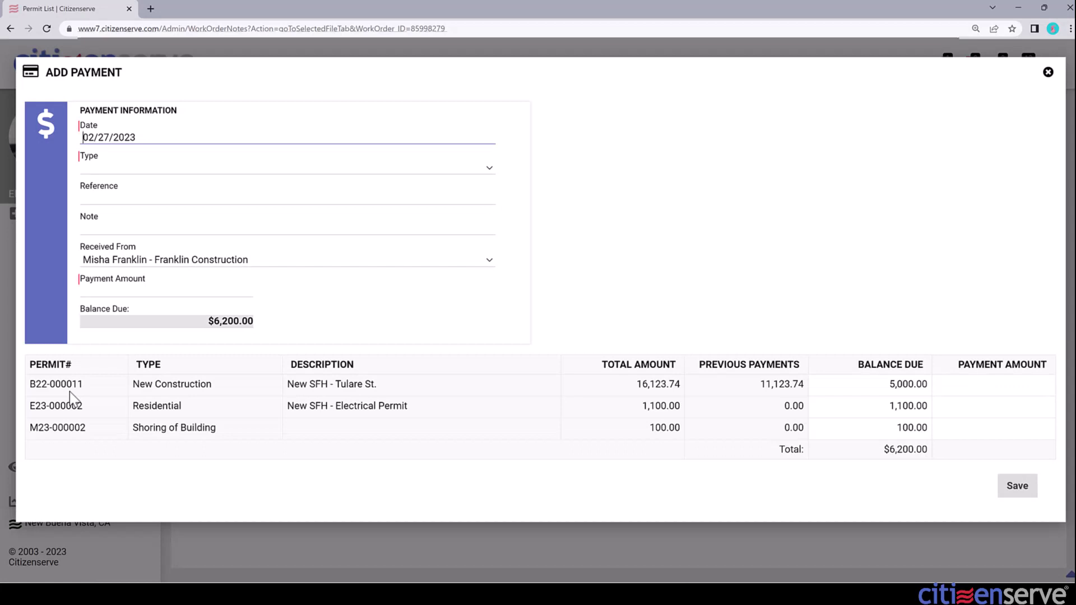
- Set the payment to Check, reference 3019, received from the construction company contact
click(125, 168)
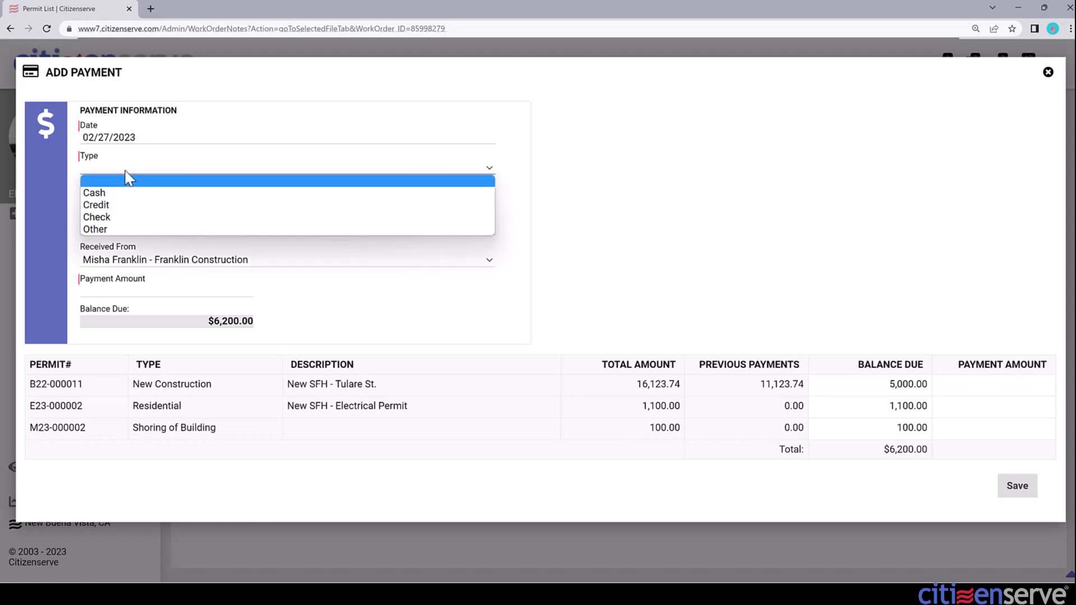
click(116, 217)
click(135, 199)
text(3019)
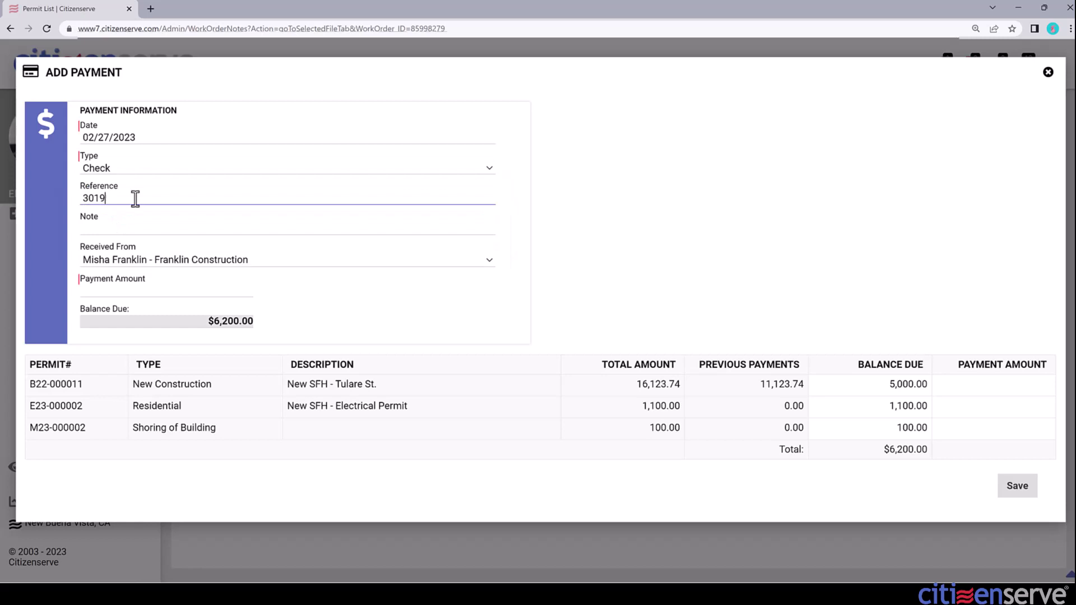
click(188, 262)
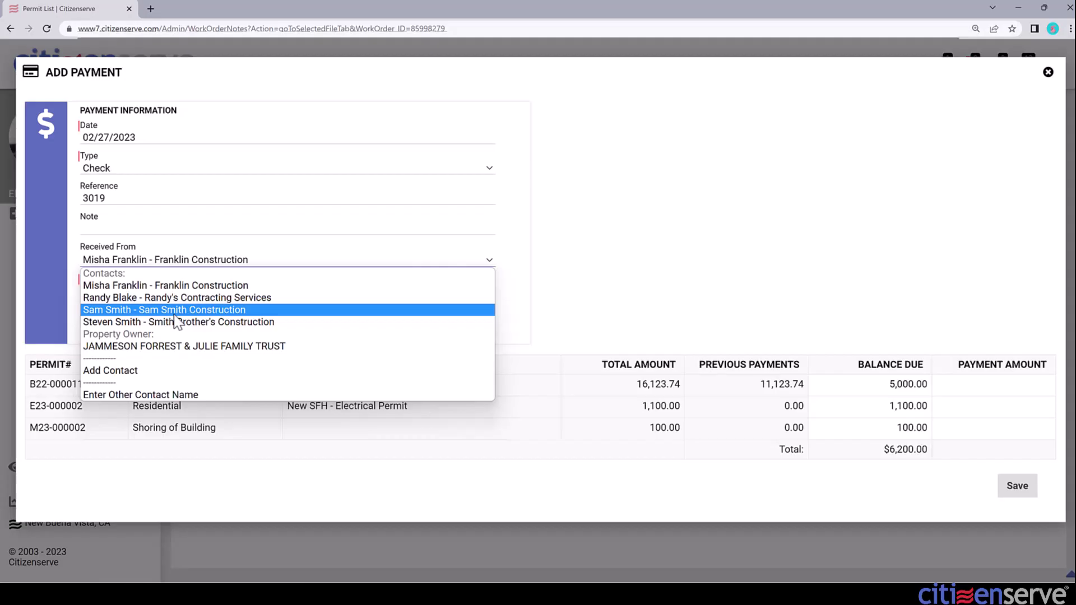
click(174, 311)
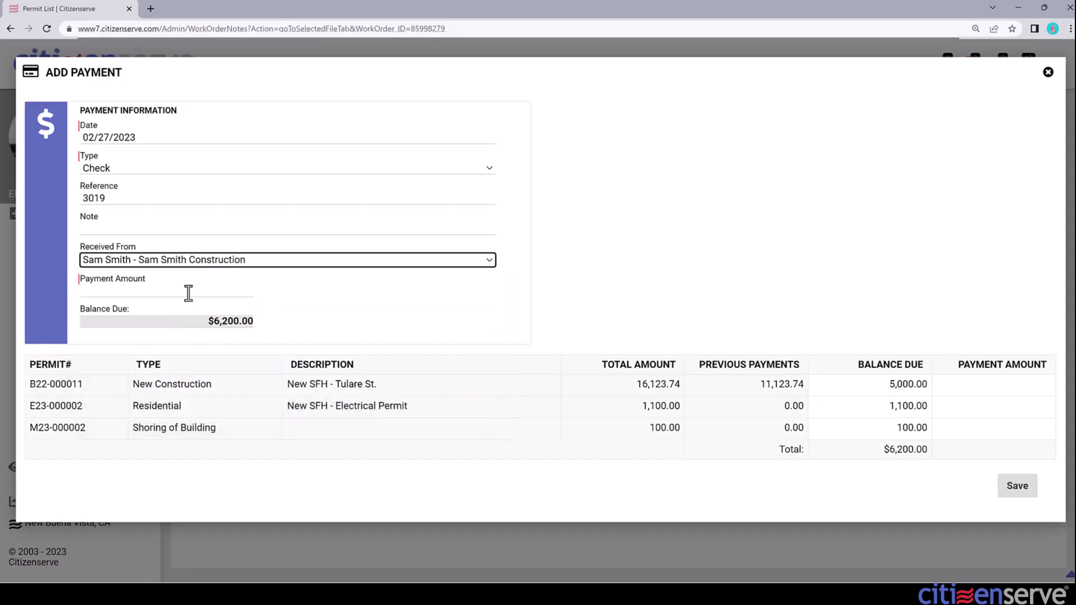
- Allocate 5,000 to B22-000011, 1000 to E23-000002 and 100 to M23-000002
click(996, 385)
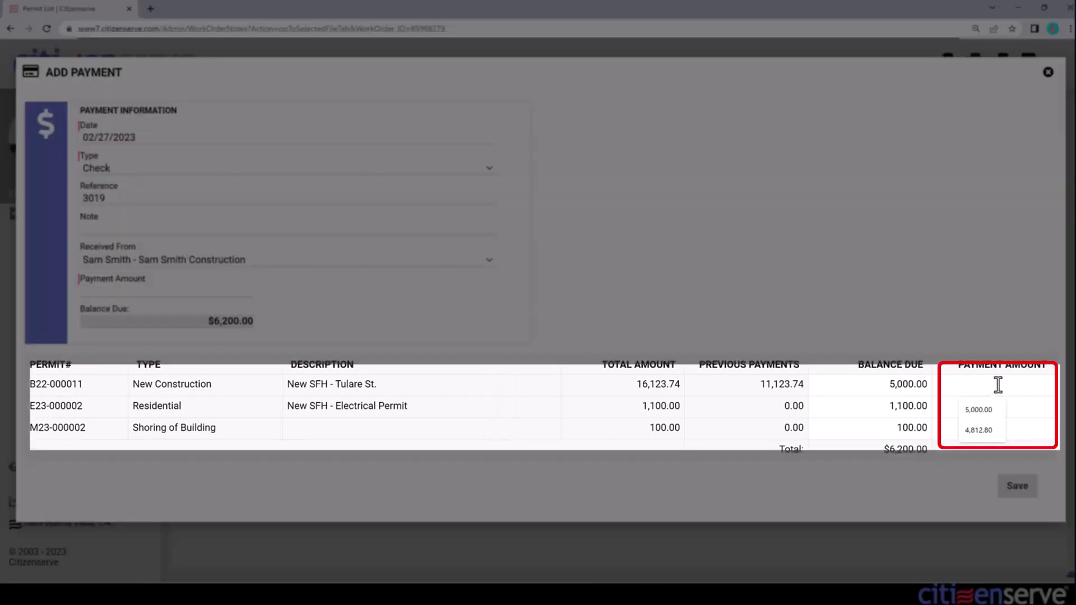
text(5,00)
text(000)
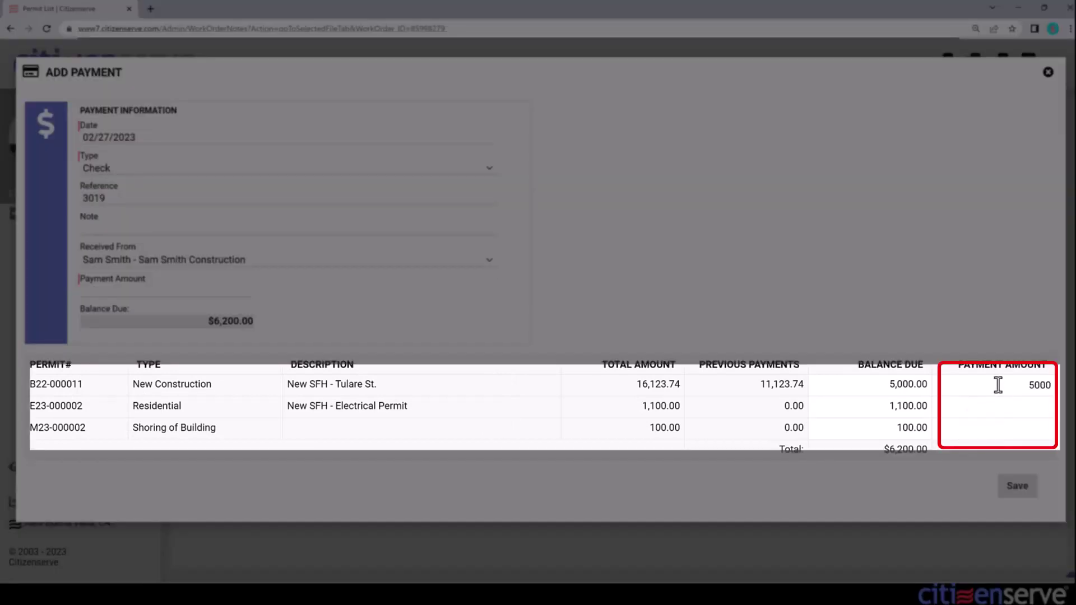
click(998, 404)
text(1000)
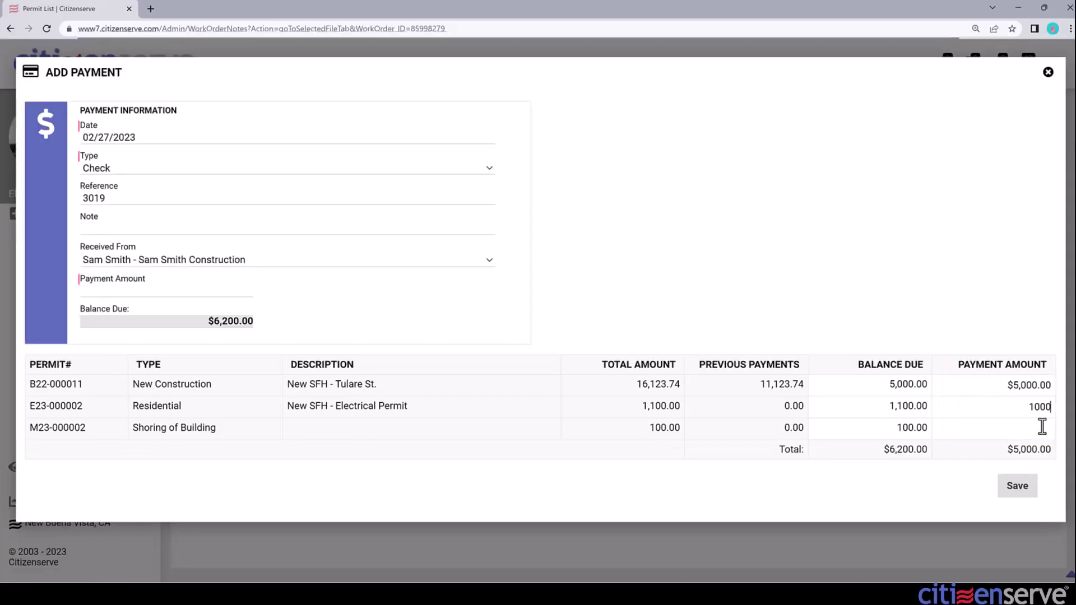
click(1043, 427)
text(100)
key(Tab)
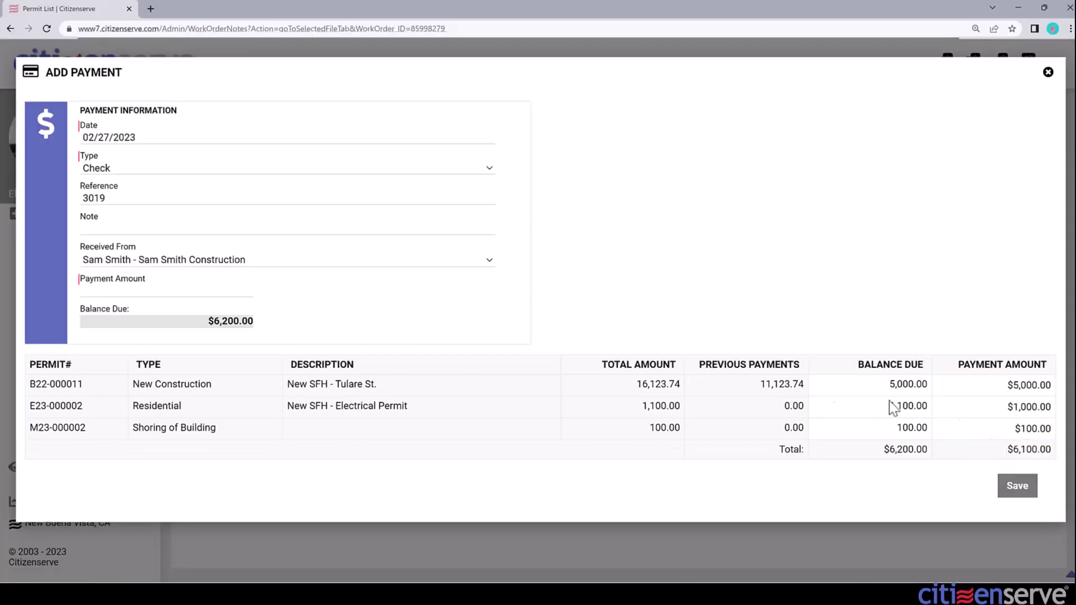
- Enter a 6100 payment total and save the check payment
click(150, 294)
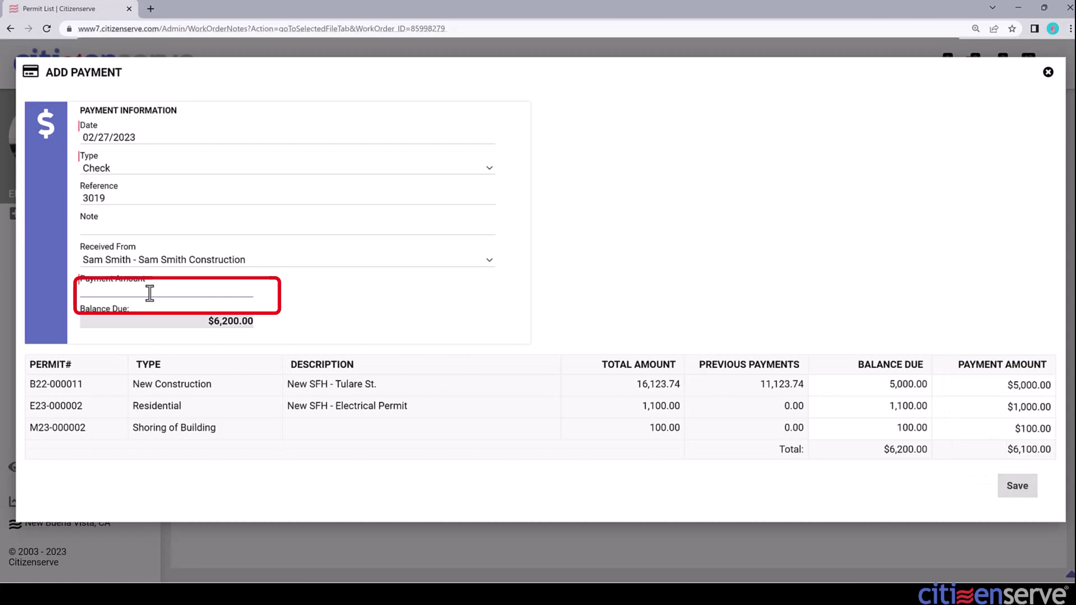
text(6100)
key(Tab)
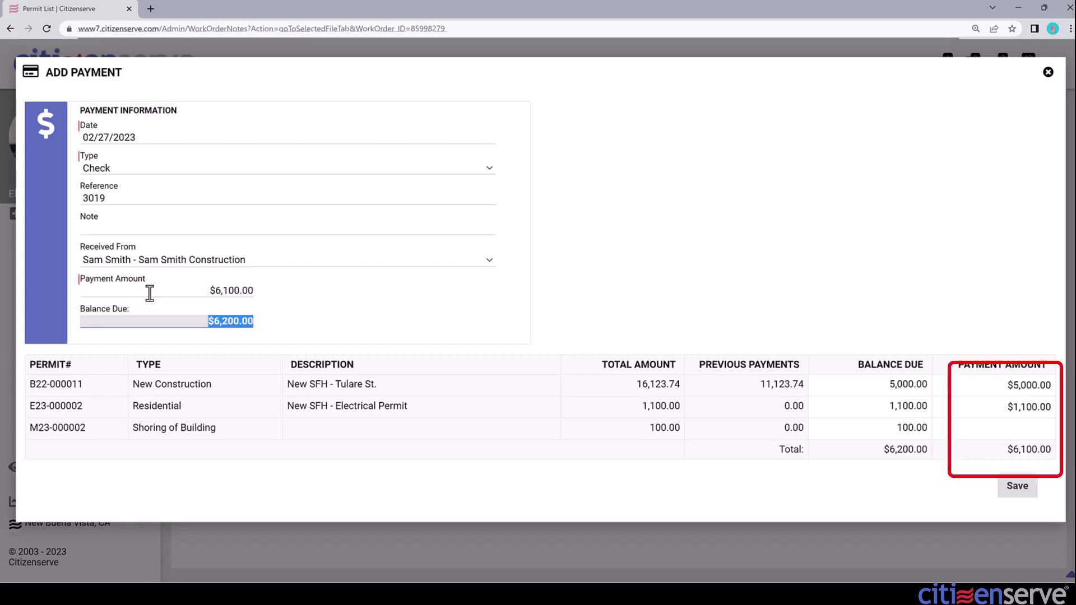
click(1018, 487)
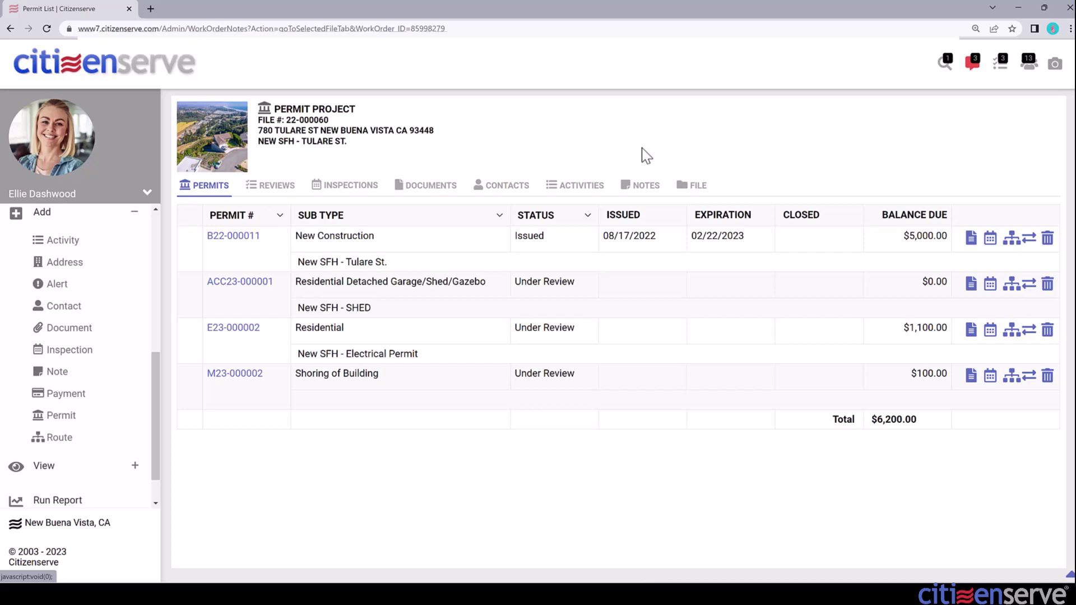
click(945, 63)
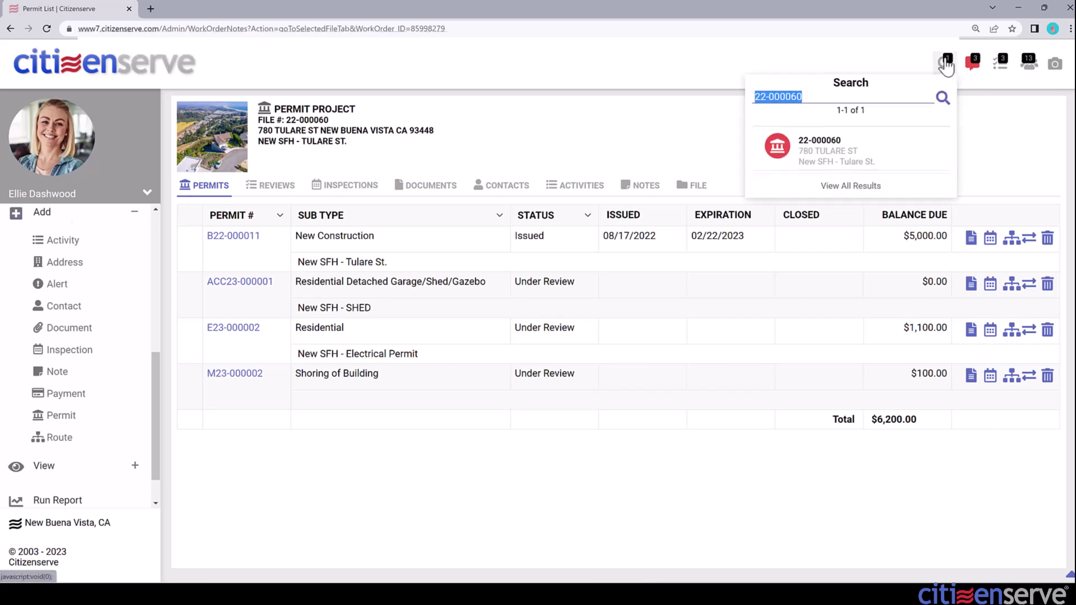
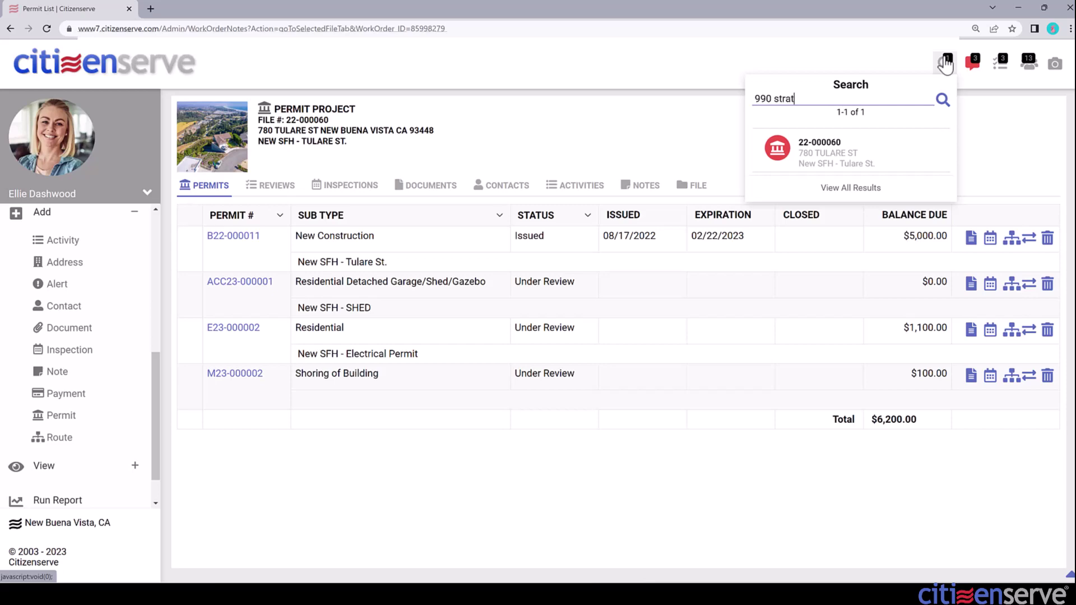
click(836, 160)
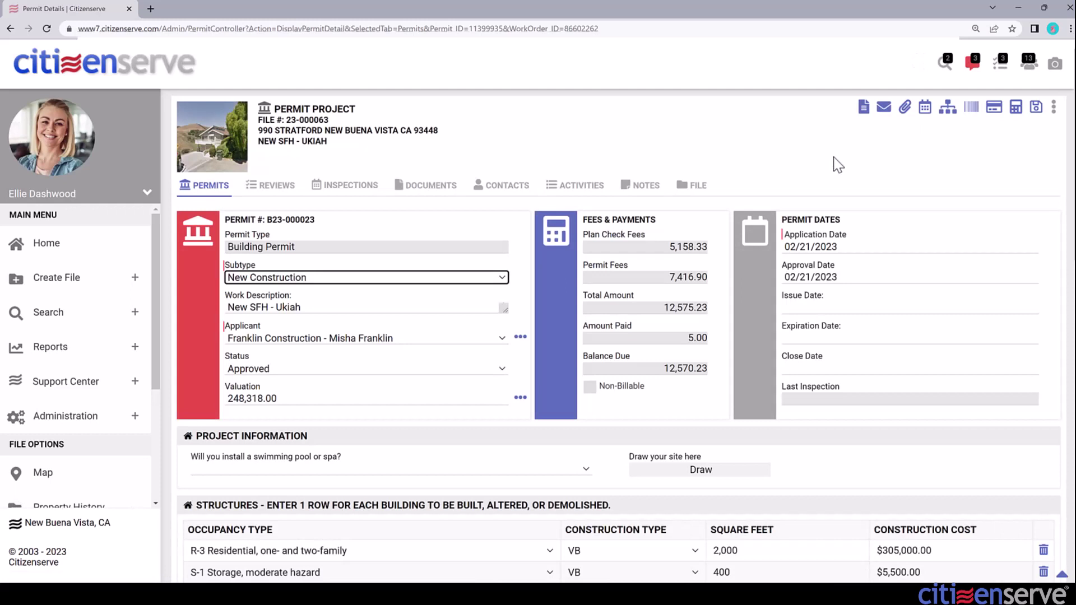
- Add and save a Credit payment of 12570.23, reference AMEX, from the contracting company
click(997, 112)
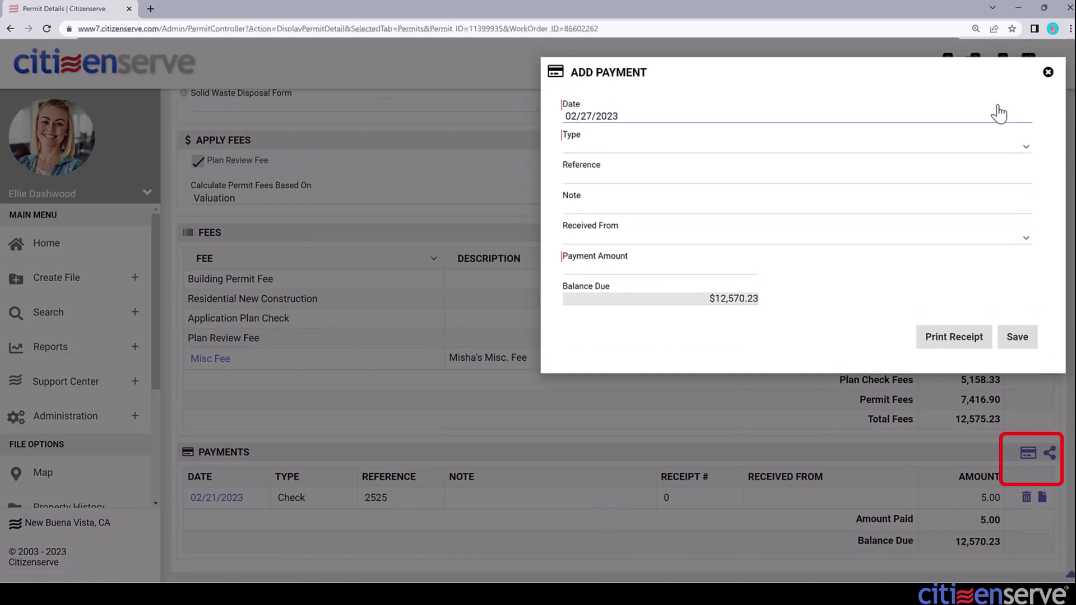
click(754, 147)
click(701, 185)
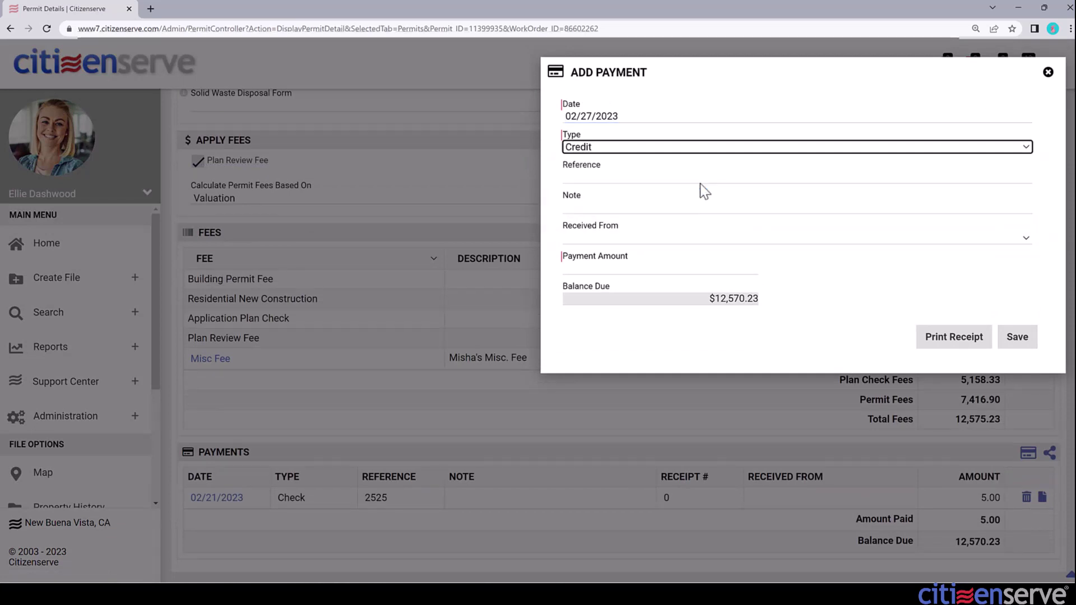
click(707, 177)
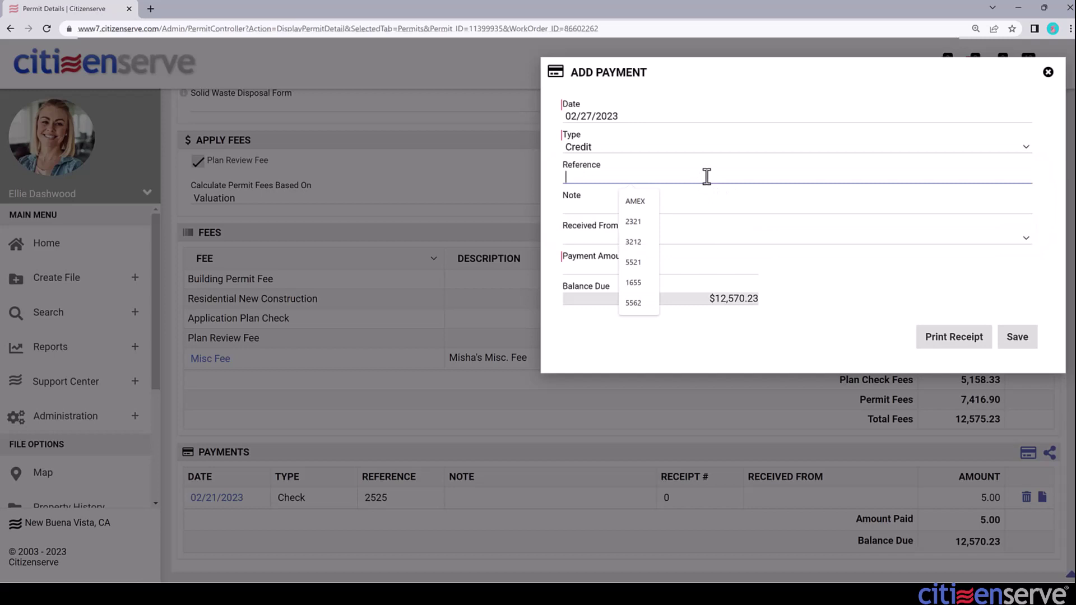
text(AMEX)
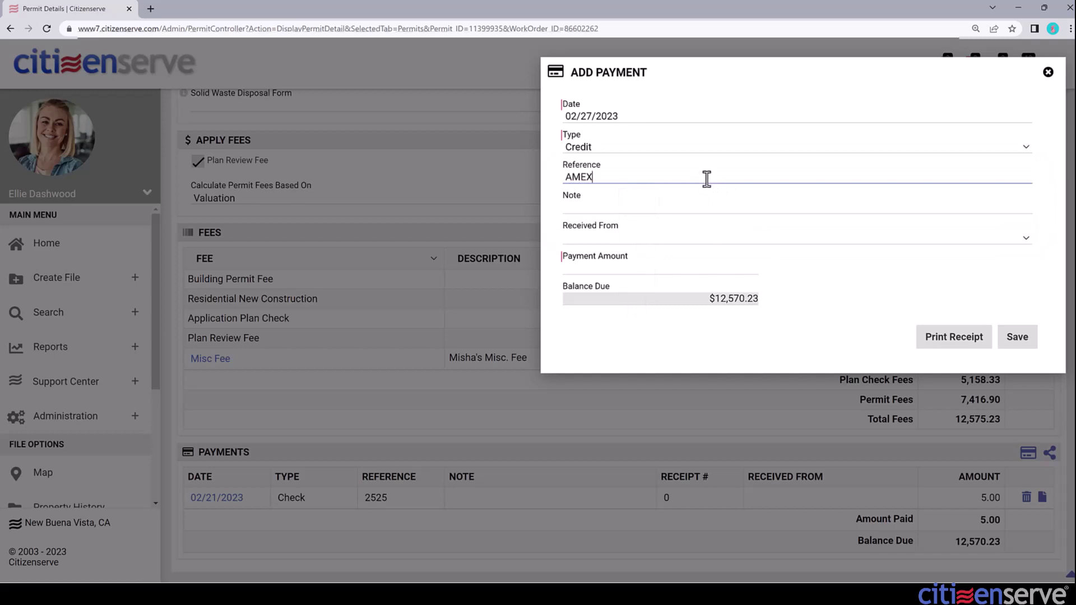
click(706, 240)
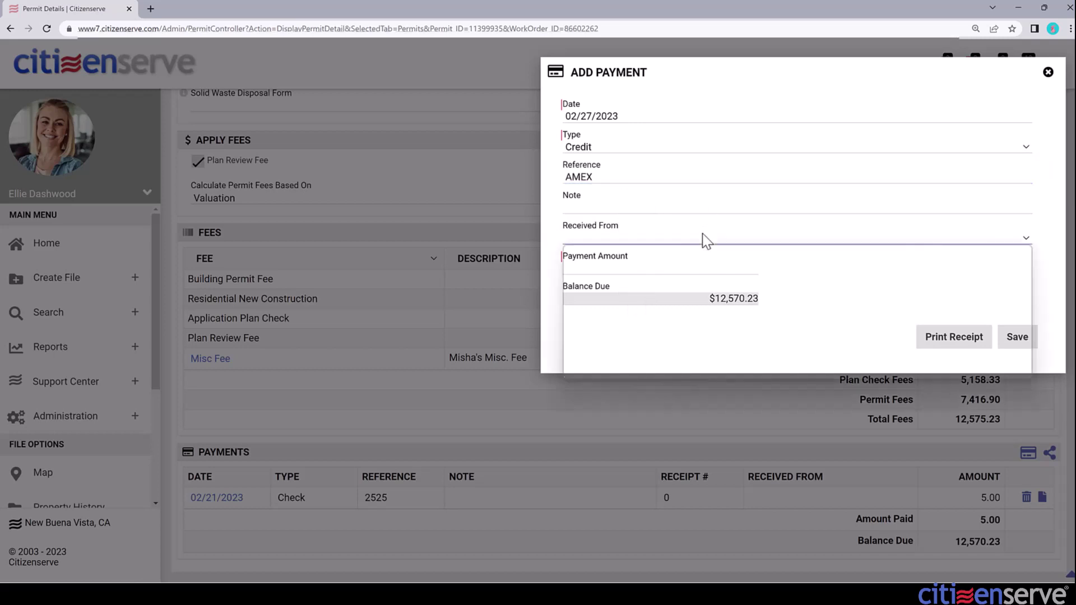
click(693, 287)
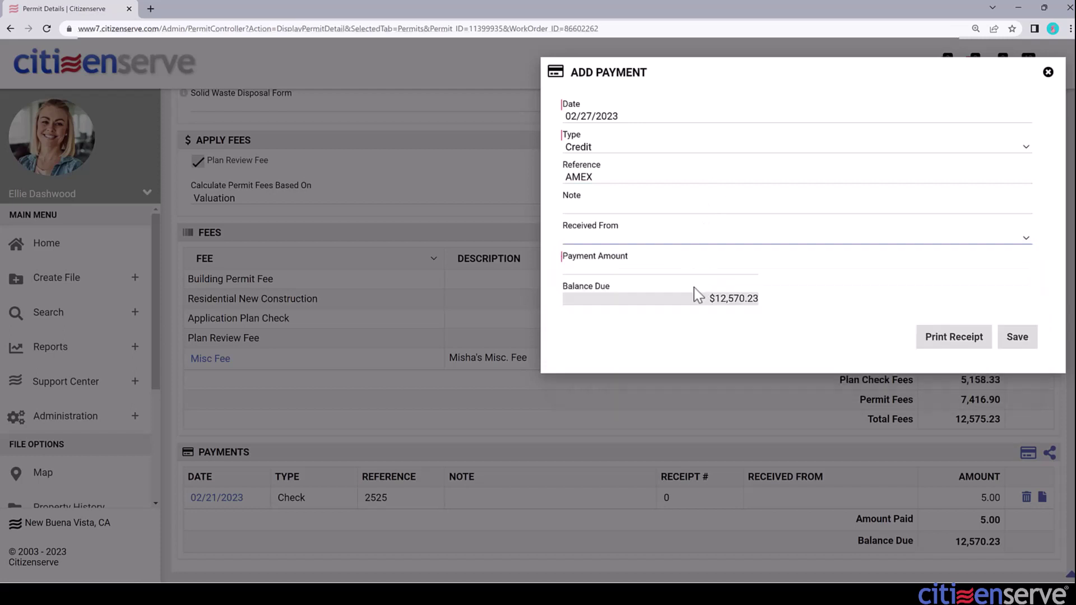
click(695, 269)
text(12570.23)
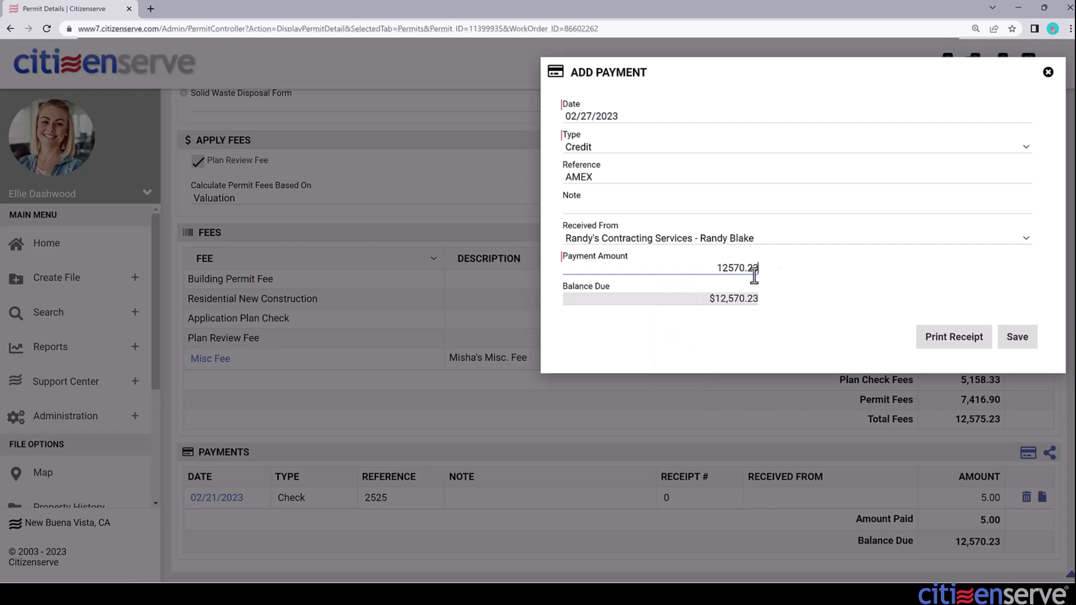
click(1017, 339)
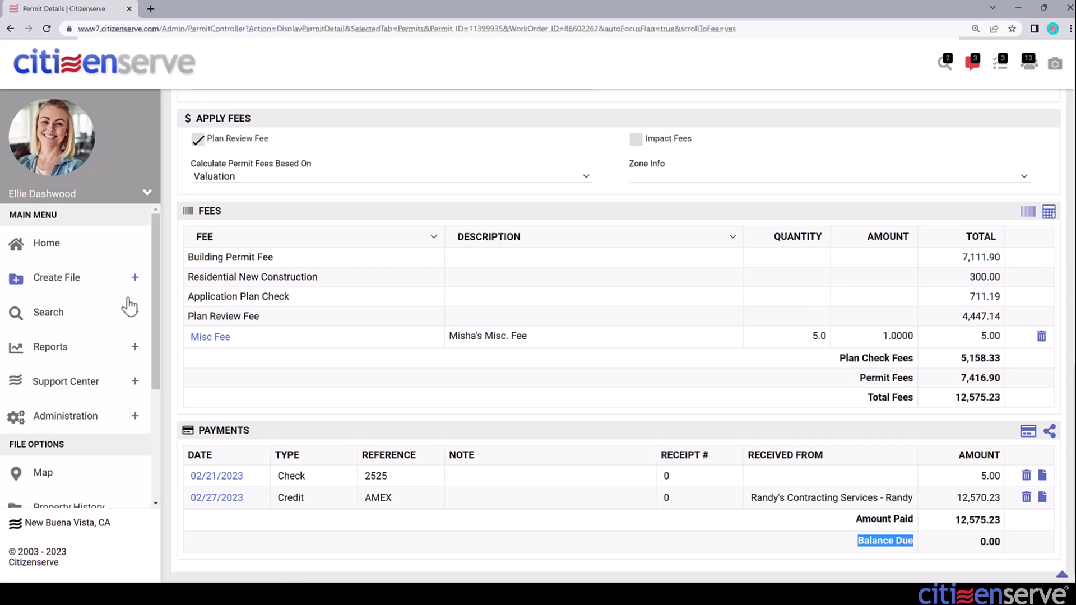
- Open the Contact search page from the sidebar's Search menu
click(130, 311)
click(56, 340)
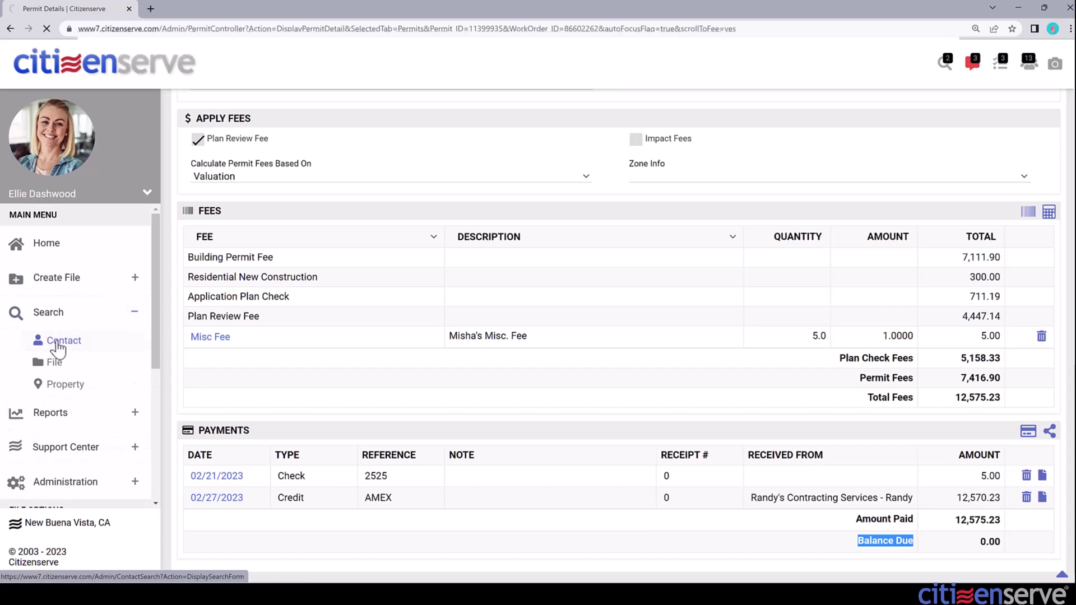
- Search contacts by the contractor's first name, open the contact, and start a payment from it
click(681, 159)
text(randy)
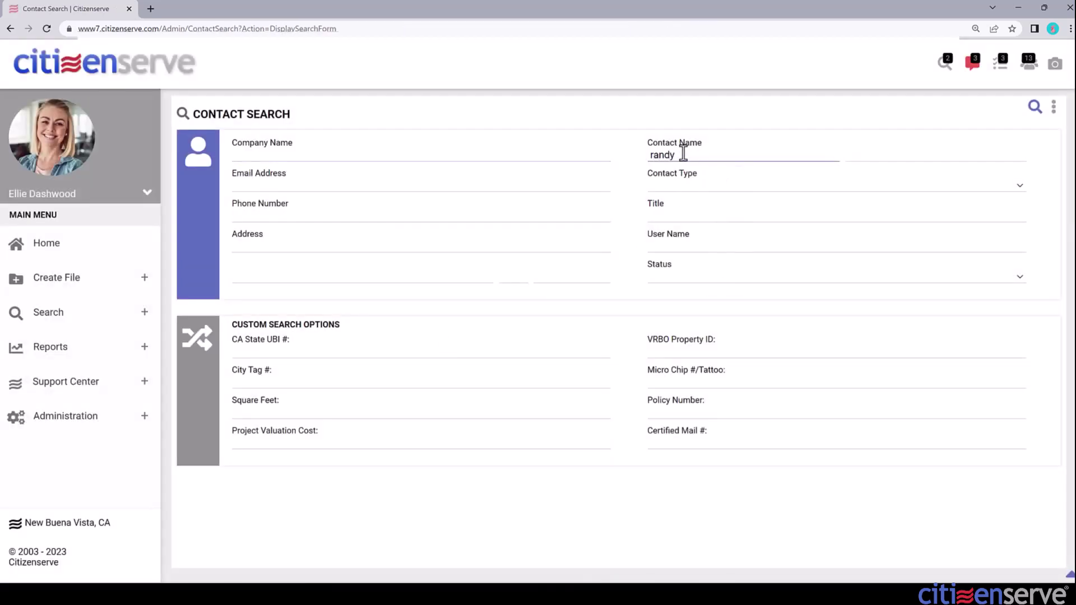
click(1038, 108)
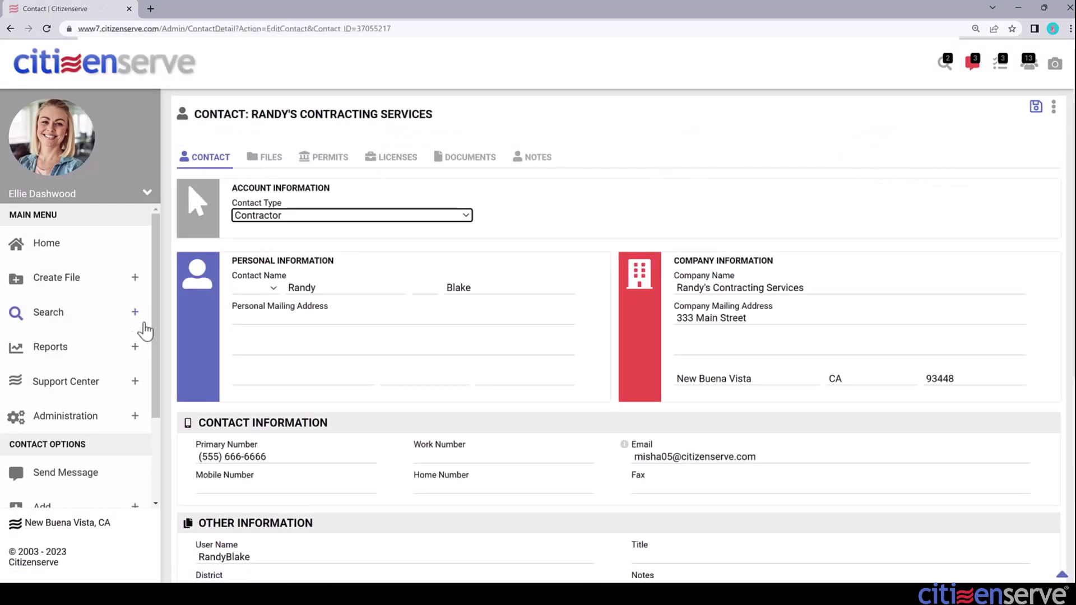
scroll(159, 327, down, 2)
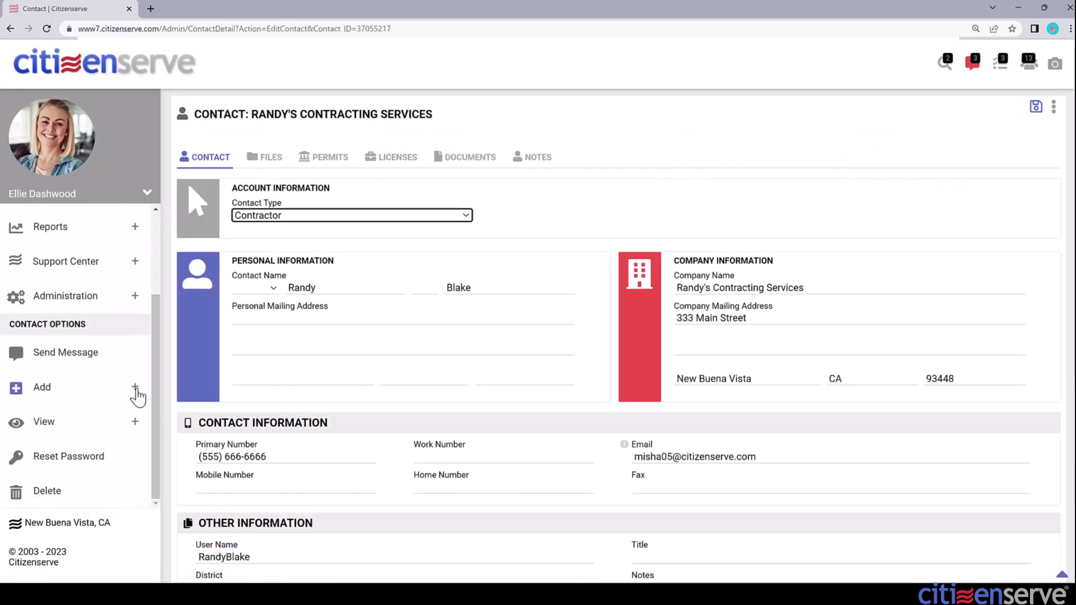
click(135, 388)
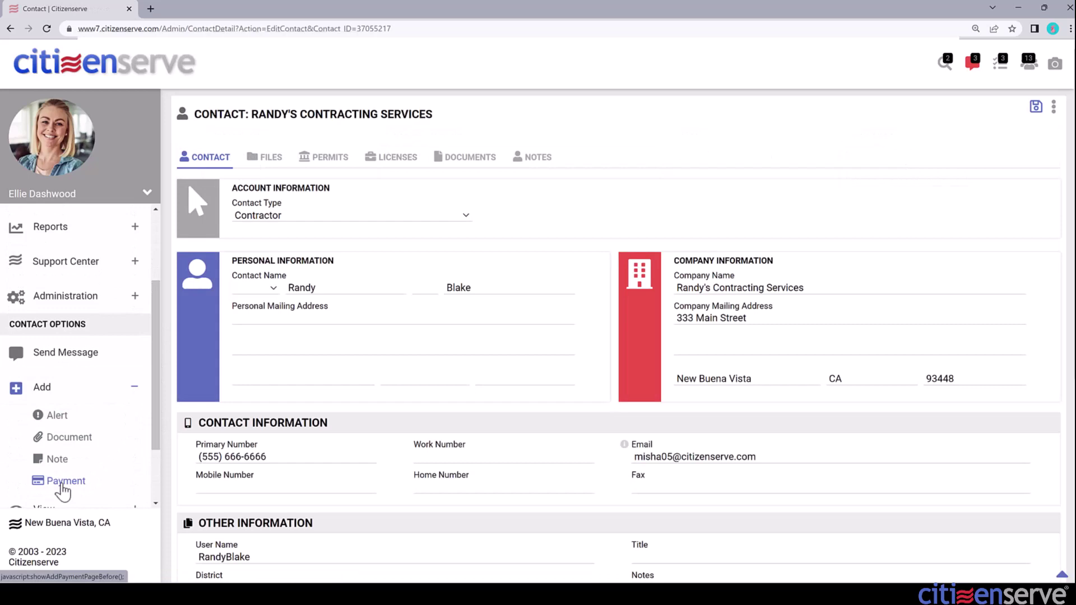
click(61, 483)
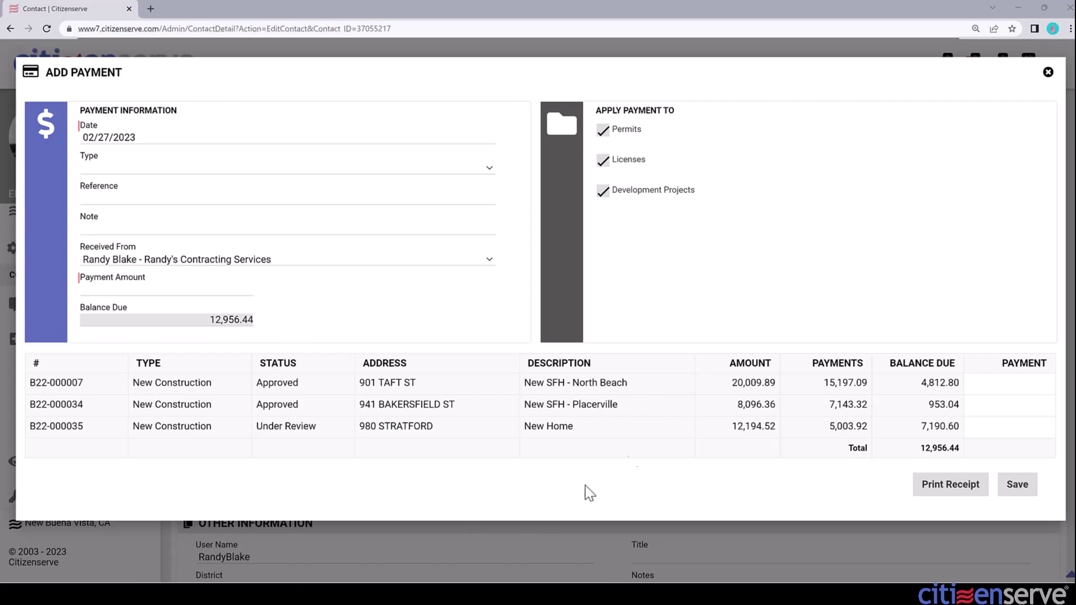
- Allocate 4,812.80 to B22-000007 and 953.04 to B22-000034, totaling 5,765.84
click(993, 386)
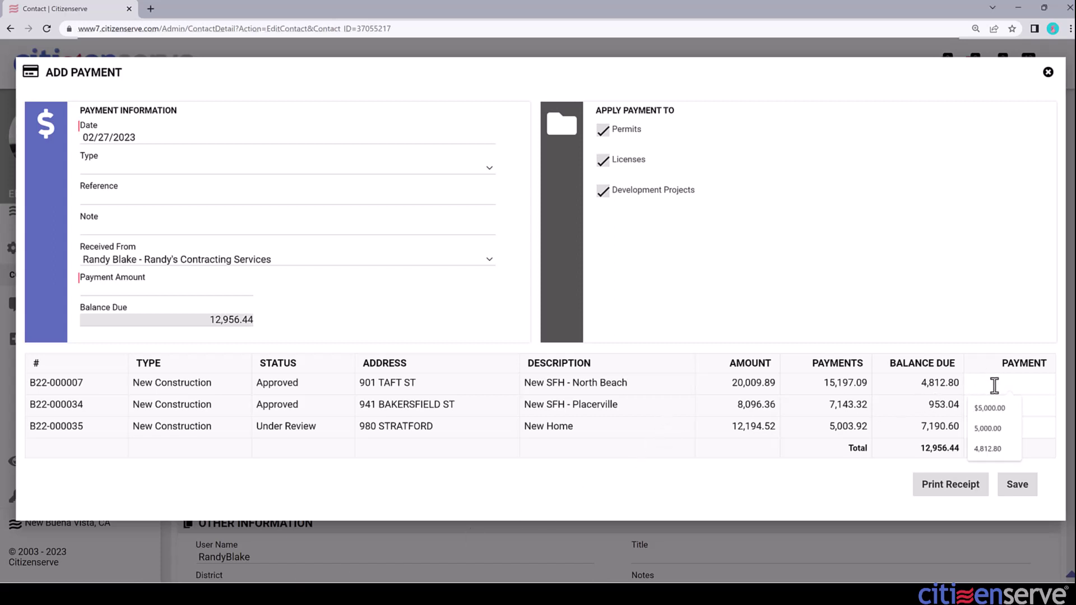
text(4,812.80)
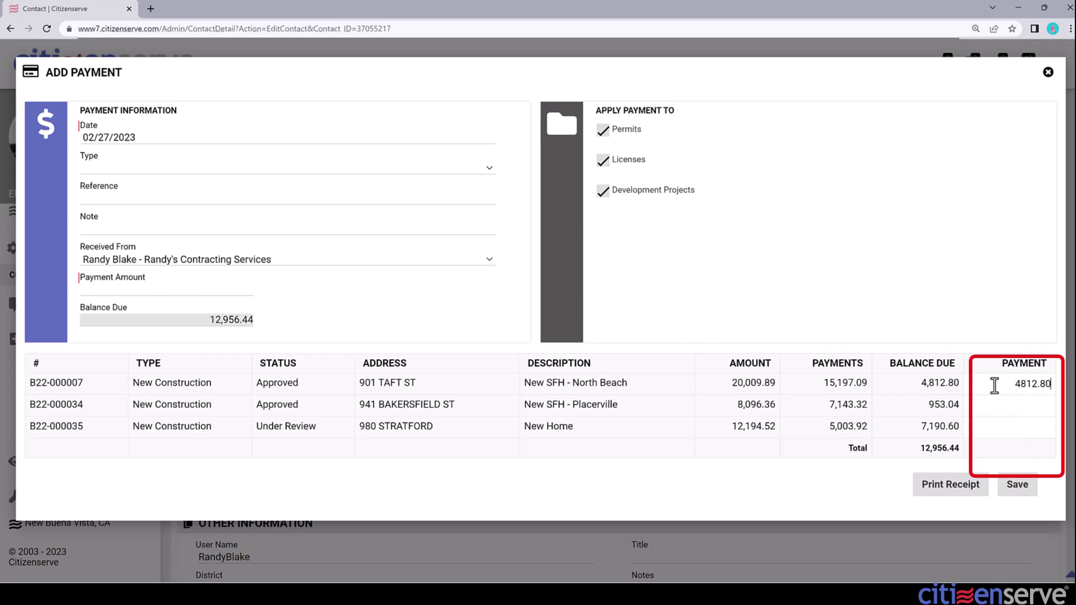
key(Tab)
text(9530)
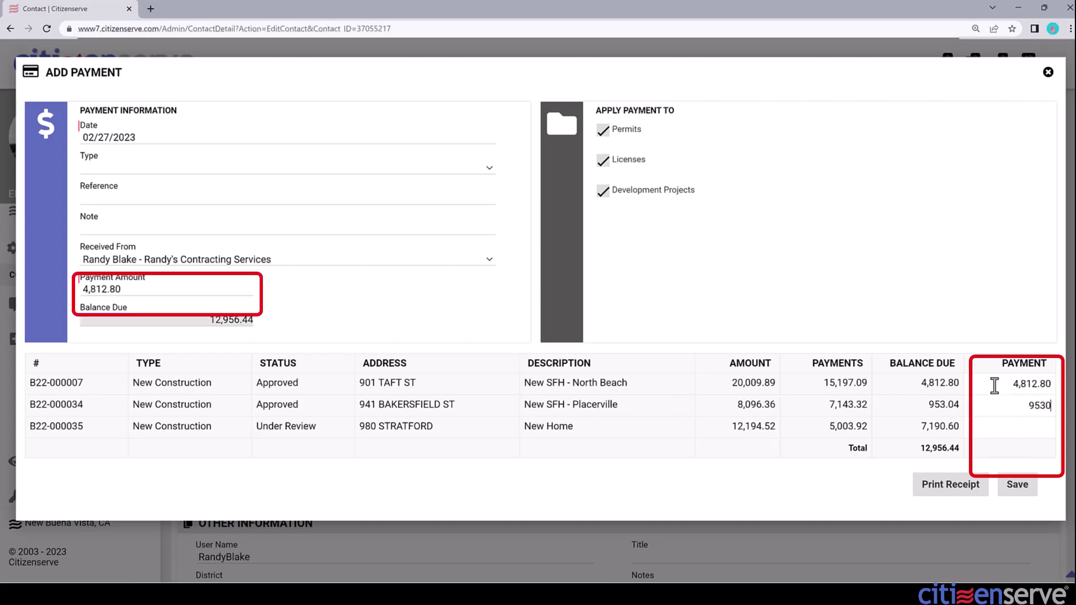
key(BackSpace)
text(.04)
key(Tab)
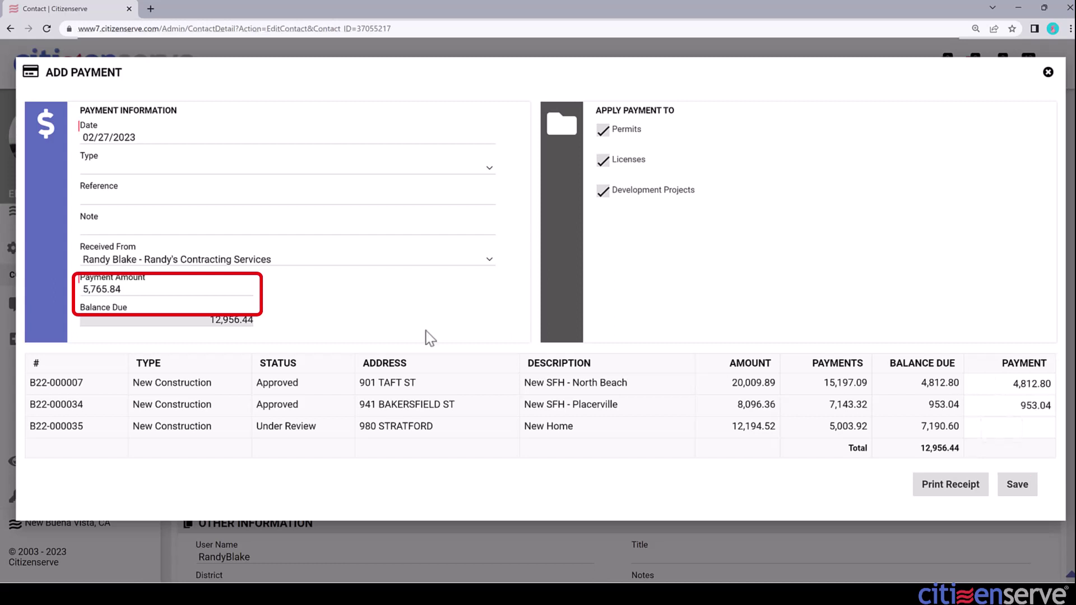
drag(126, 289, 84, 289)
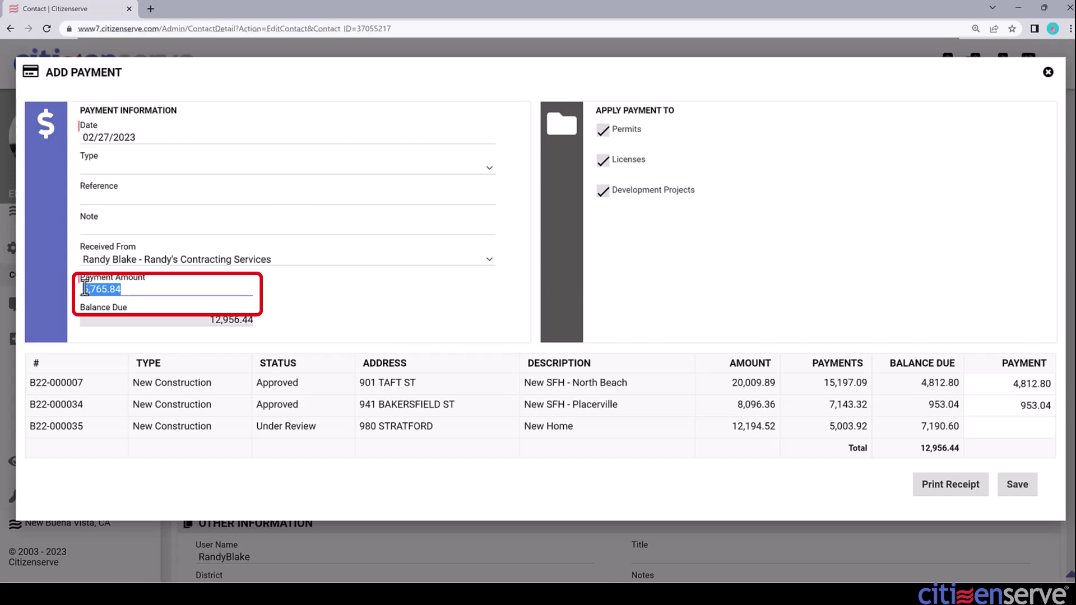
- Set the payment type to Check with reference 4287 and bring up the receipt
click(110, 168)
click(102, 217)
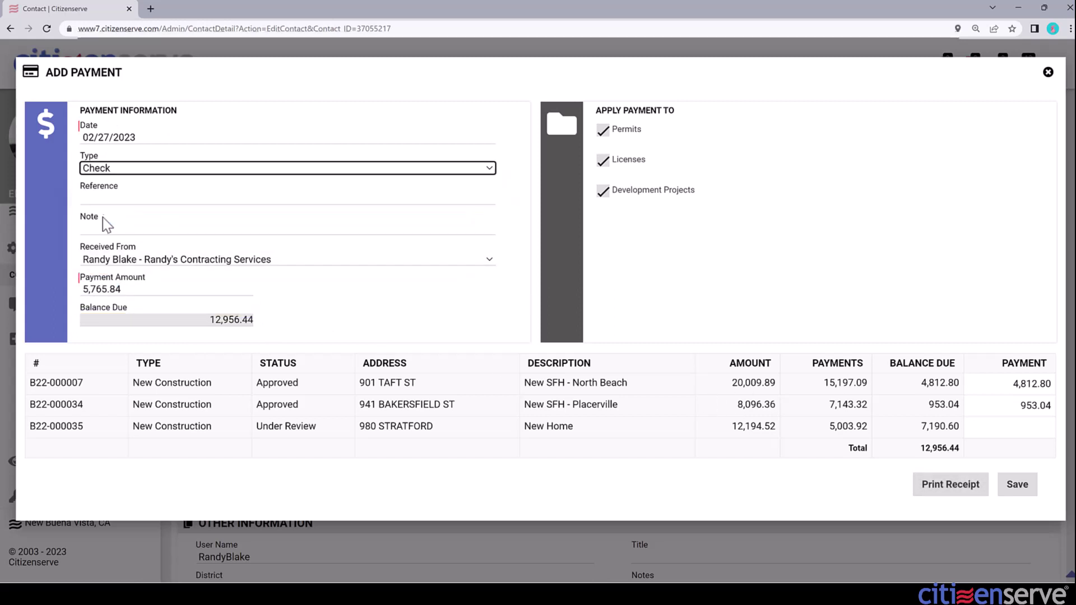
click(109, 198)
text(4287)
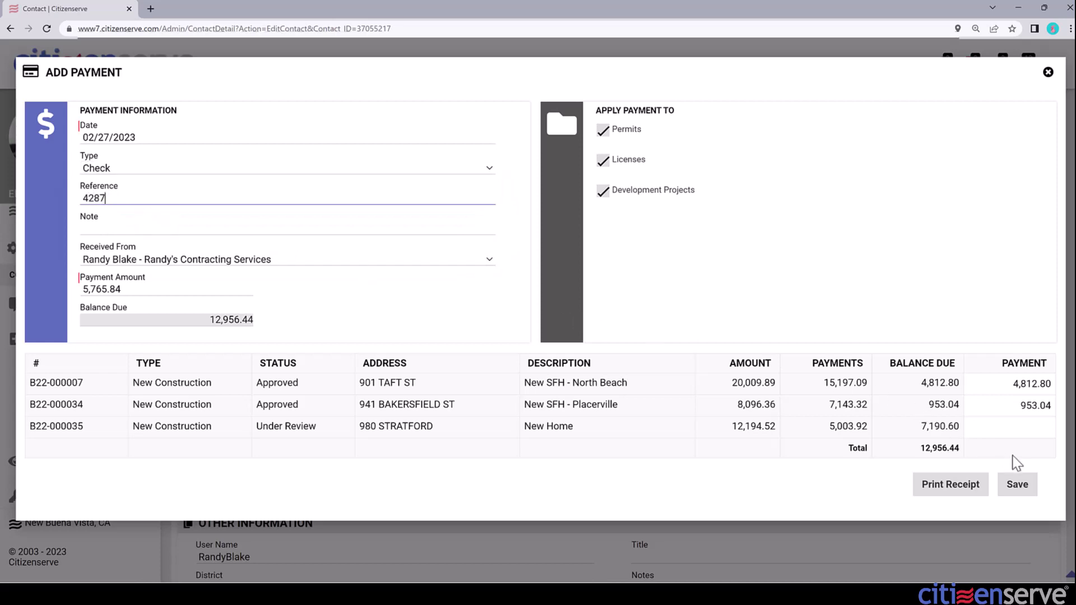
click(953, 497)
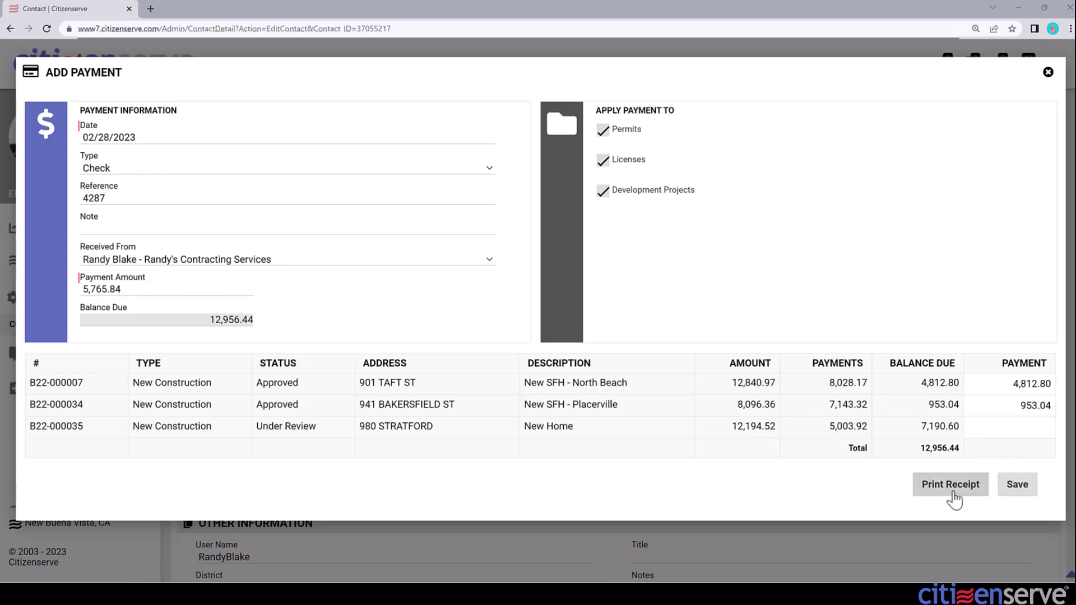
click(952, 496)
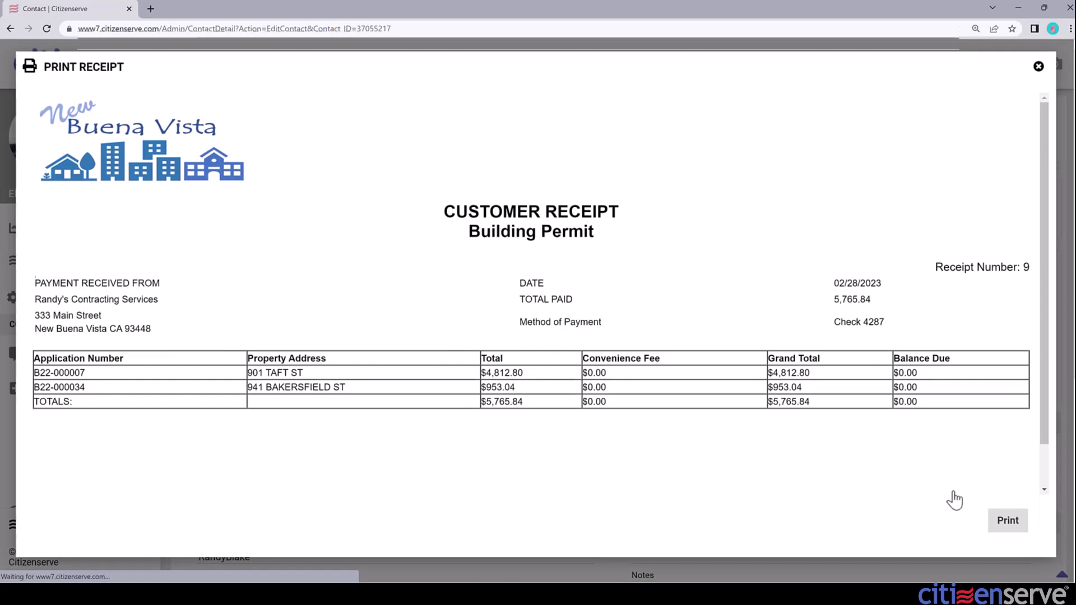
- Print the customer receipt for the check 4287 payment
click(1008, 558)
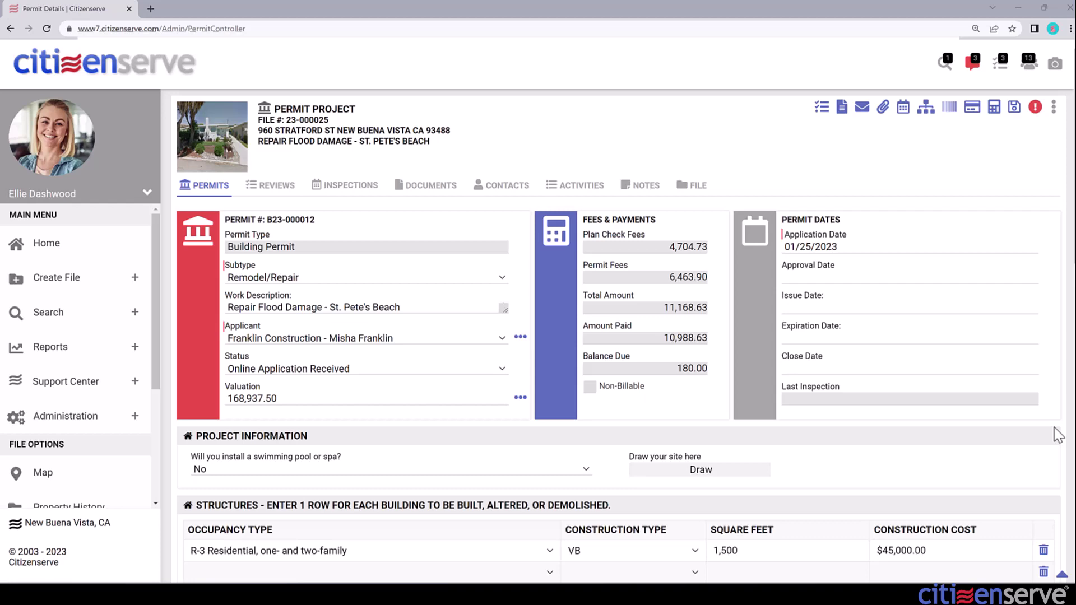
- Add and save a 180 Check payment, reference 5635, on permit B23-000012
drag(677, 368, 706, 370)
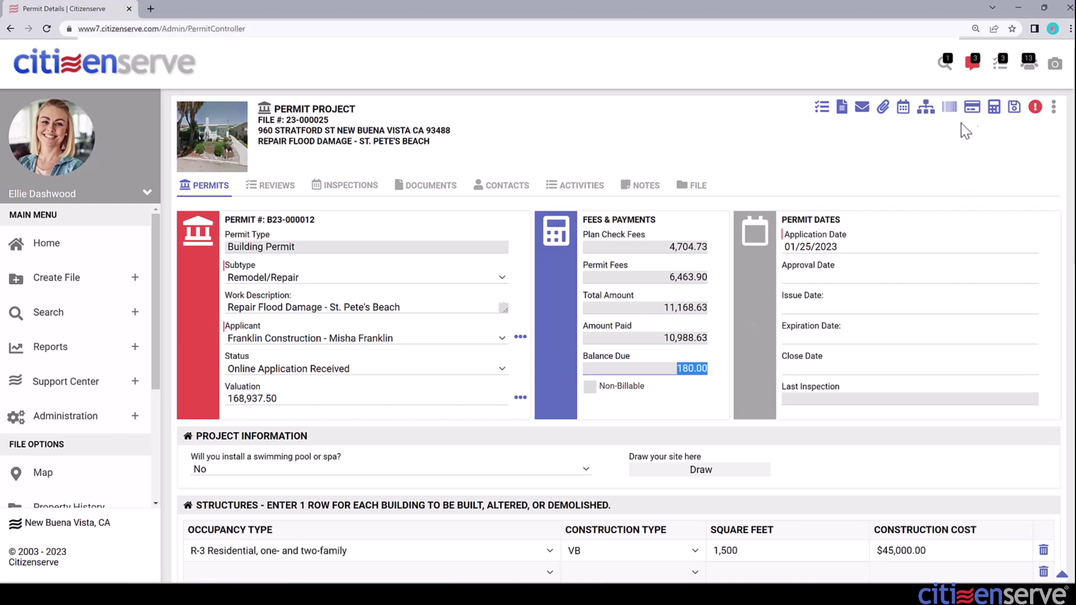
click(972, 108)
click(716, 147)
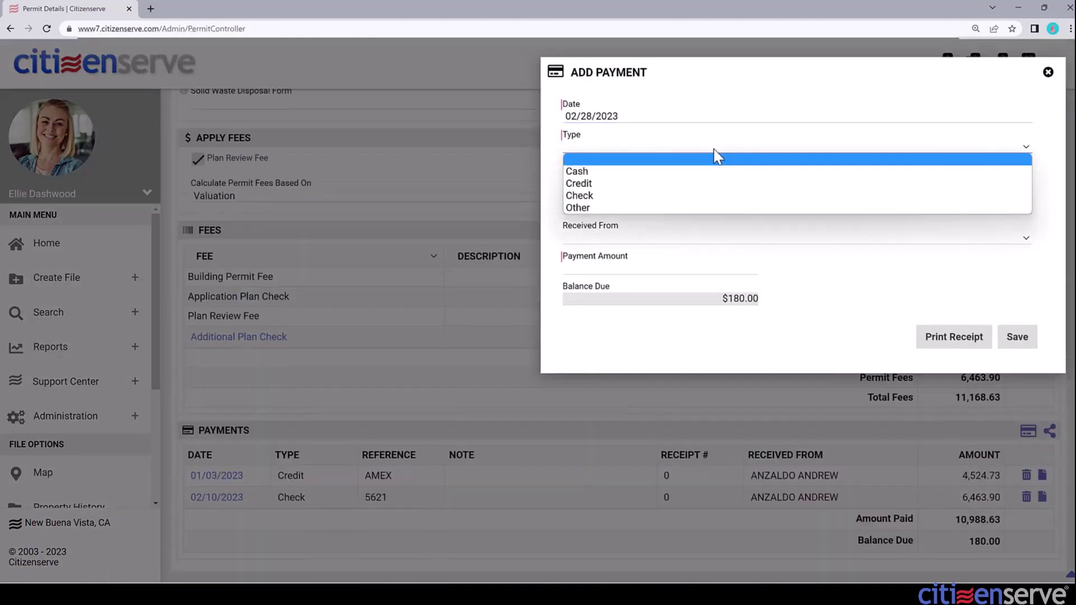
click(679, 196)
key(Tab)
text(5635)
key(Tab)
key(Tab)
key(Tab)
text(18)
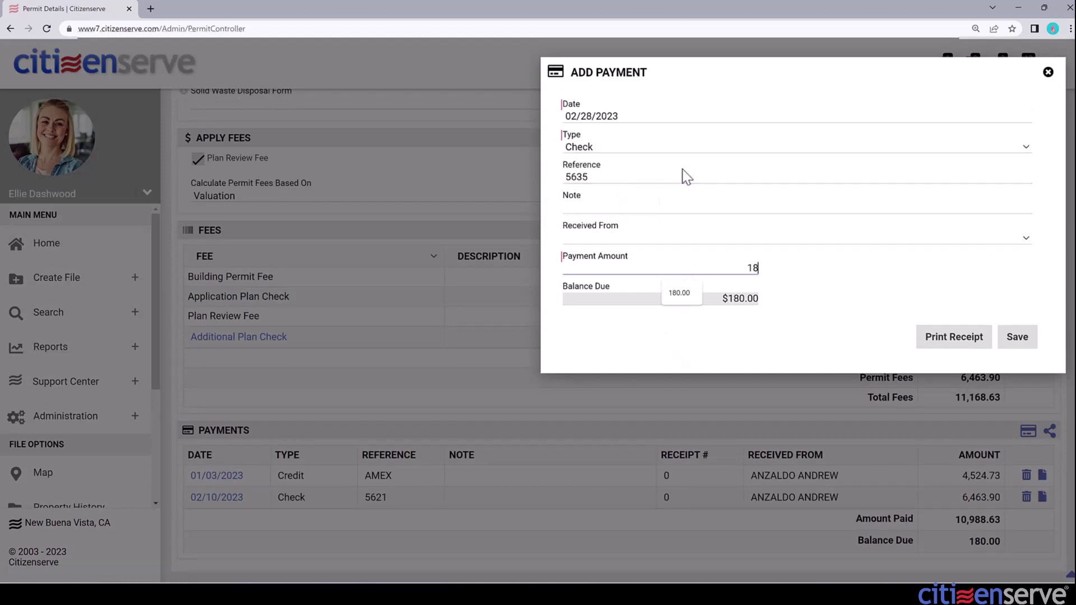
text(0)
click(1016, 338)
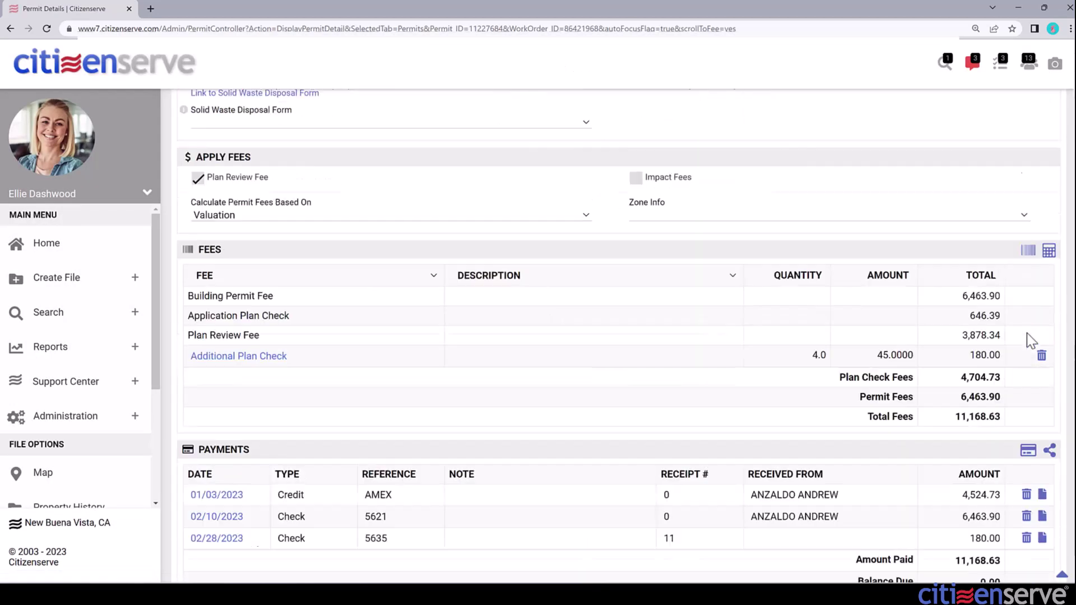
scroll(1027, 333, down, 1)
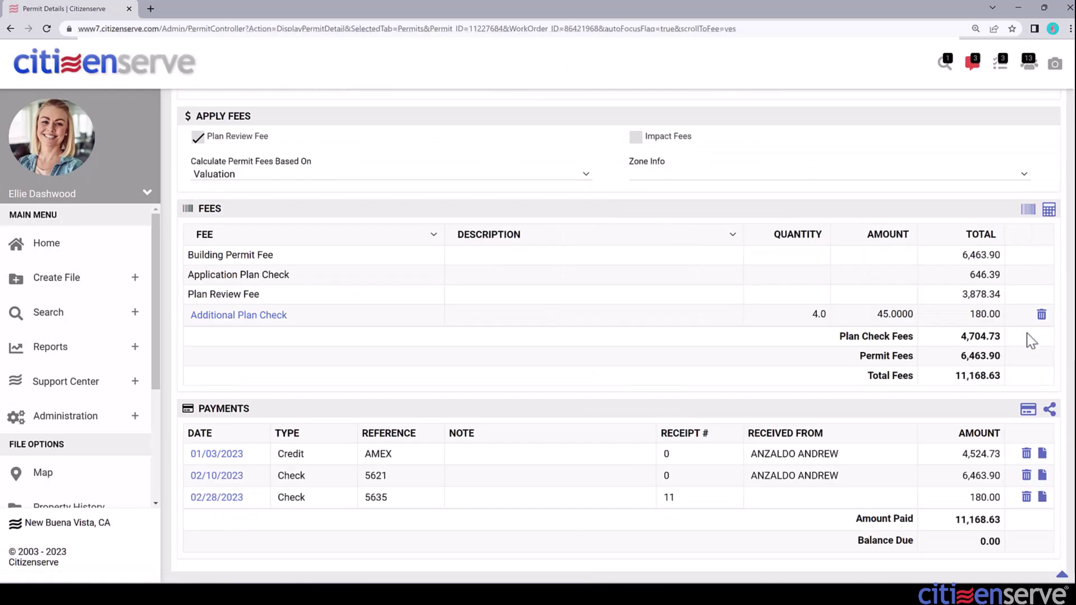
- Open the Allocate Payment breakdown for permit B23-000012's payments
click(1050, 410)
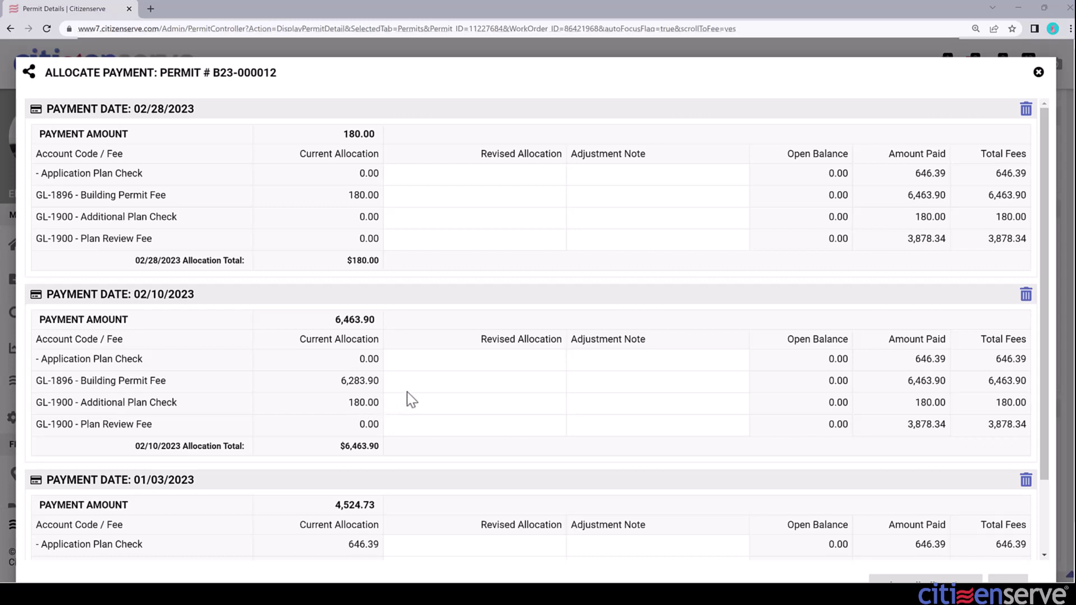
- Move the 02/28 payment's 180 from Building Permit Fee (0) to Additional Plan Check
click(437, 197)
text(0)
click(438, 218)
text(180)
key(Tab)
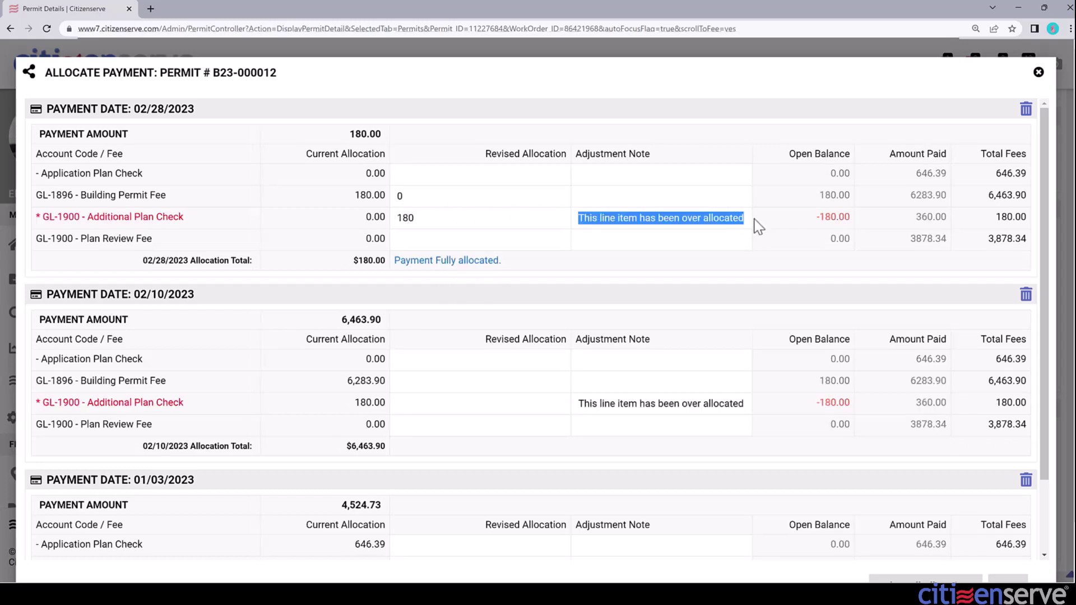
- Allocate 6463.90 of the 02/10 payment to Building Permit Fee
click(408, 383)
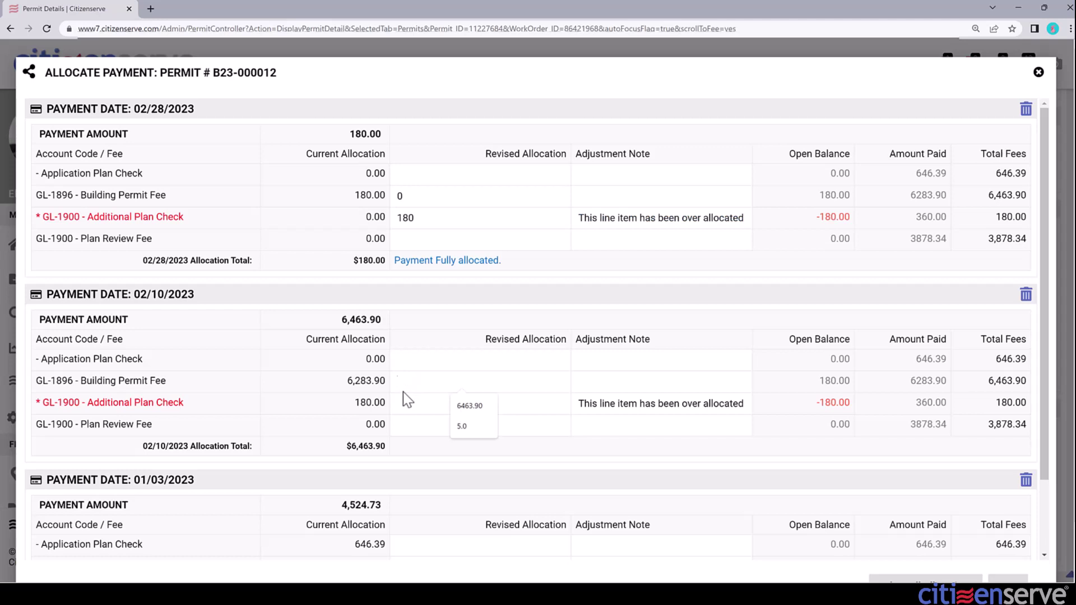
text(6463.90)
key(Tab)
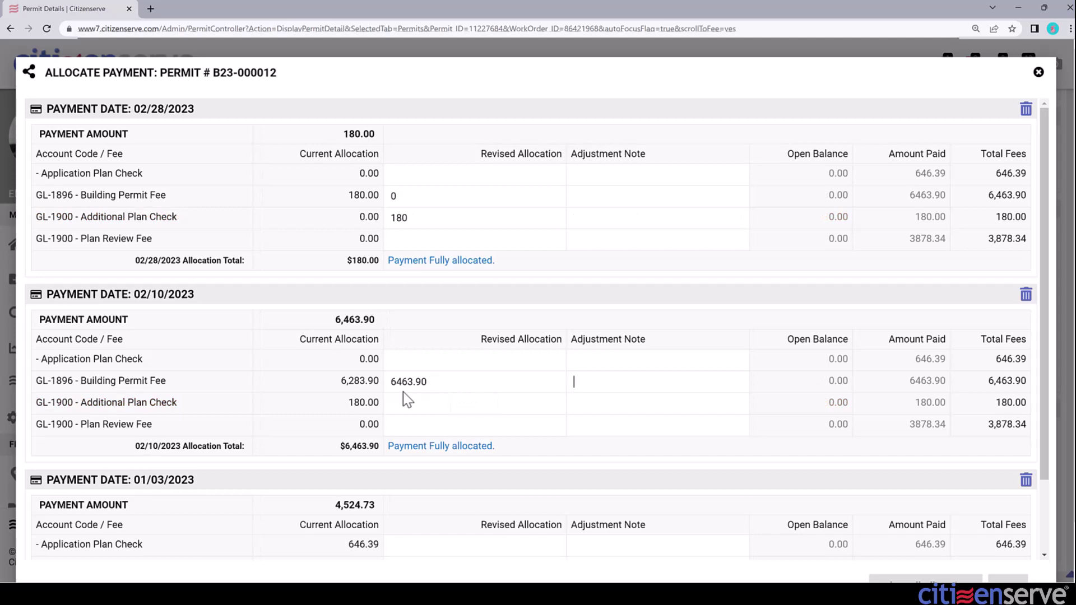
scroll(840, 476, down, 1)
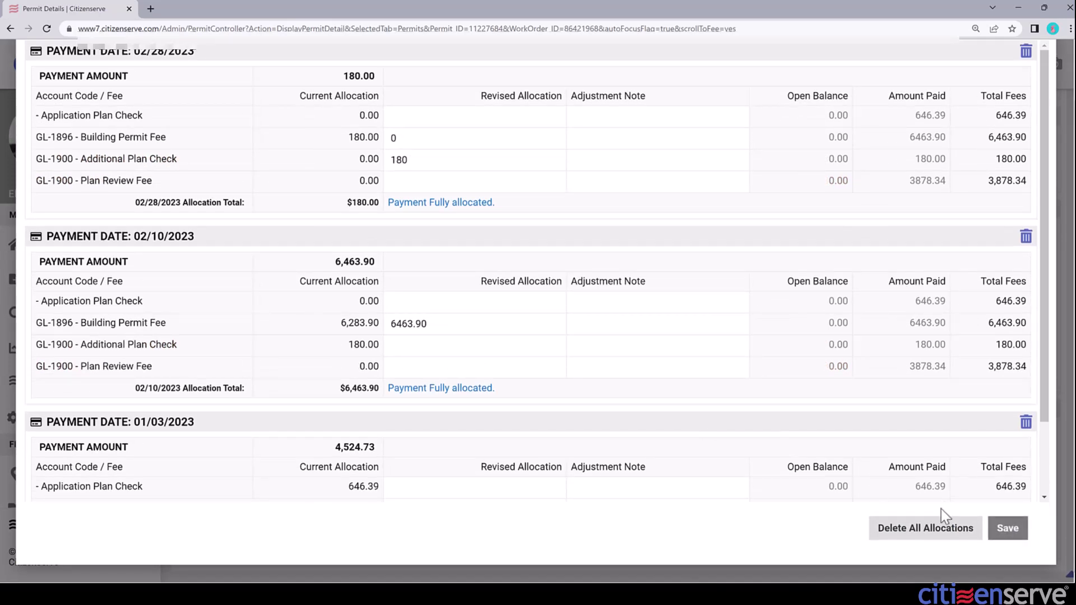
- Save the revised allocations, leaving 11,168.63 paid and 0.00 balance due
click(1009, 532)
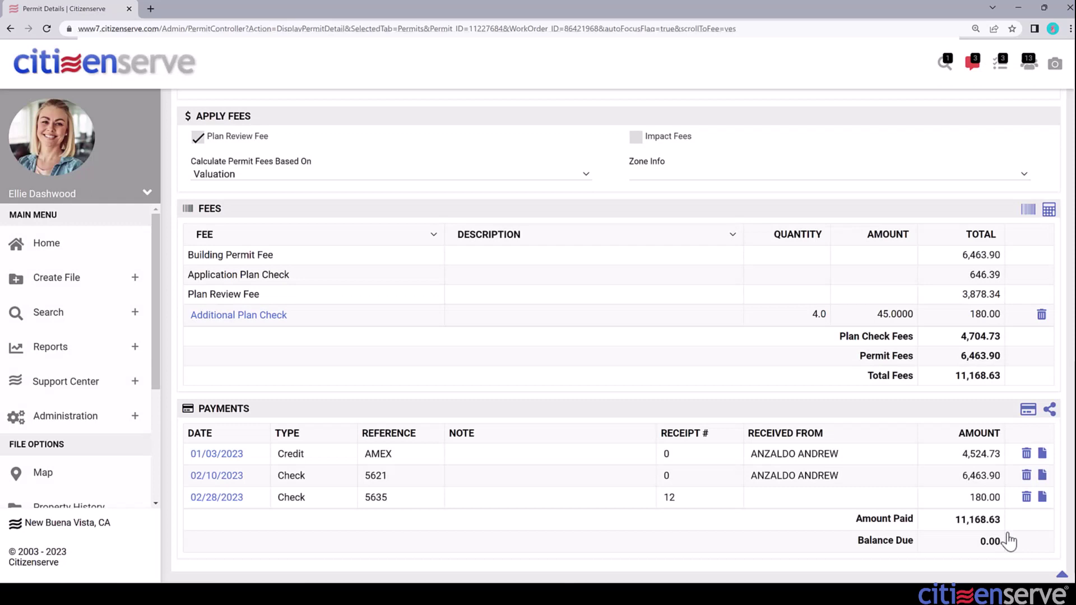